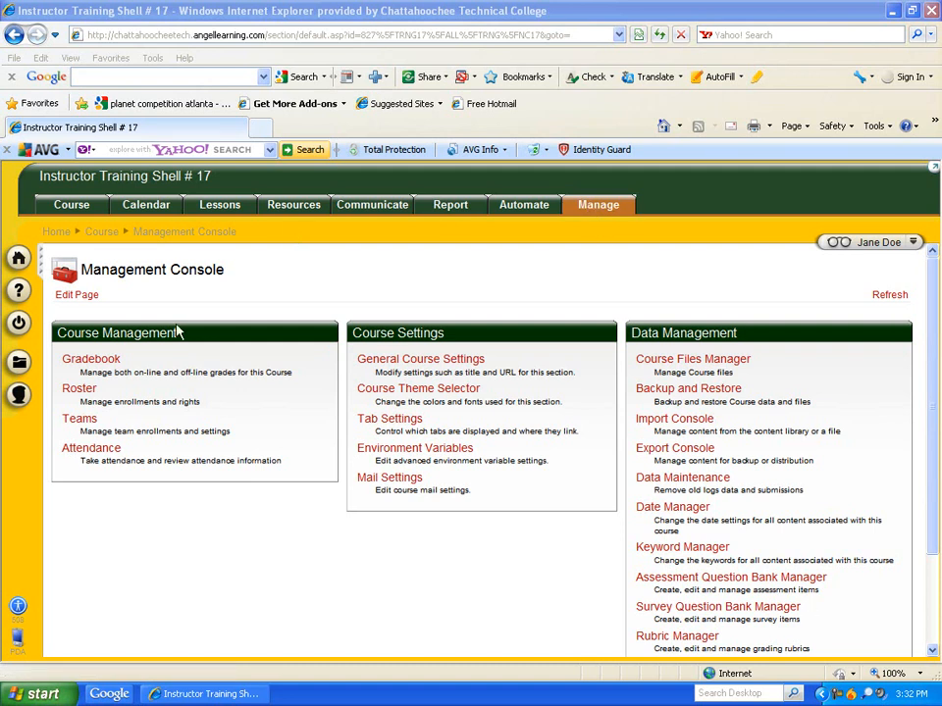
- Open the course gradebook, skipping the setup wizard, and save its preferences with the Gradebook Mode kept at Percentage
{"action": "left_click", "coordinate": [89, 360]}
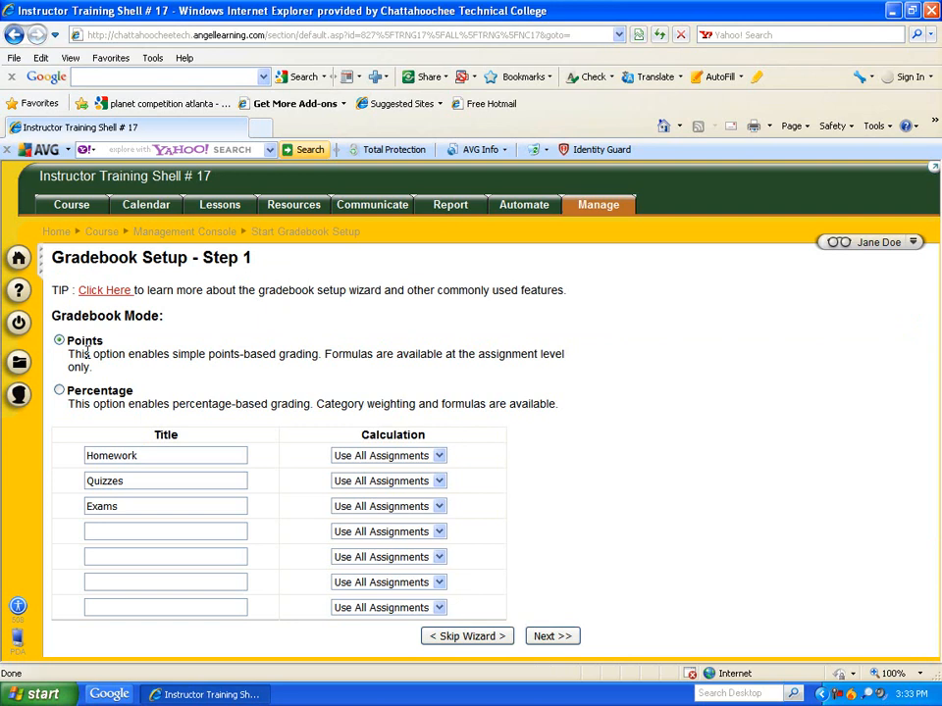
{"action": "left_click", "coordinate": [461, 638]}
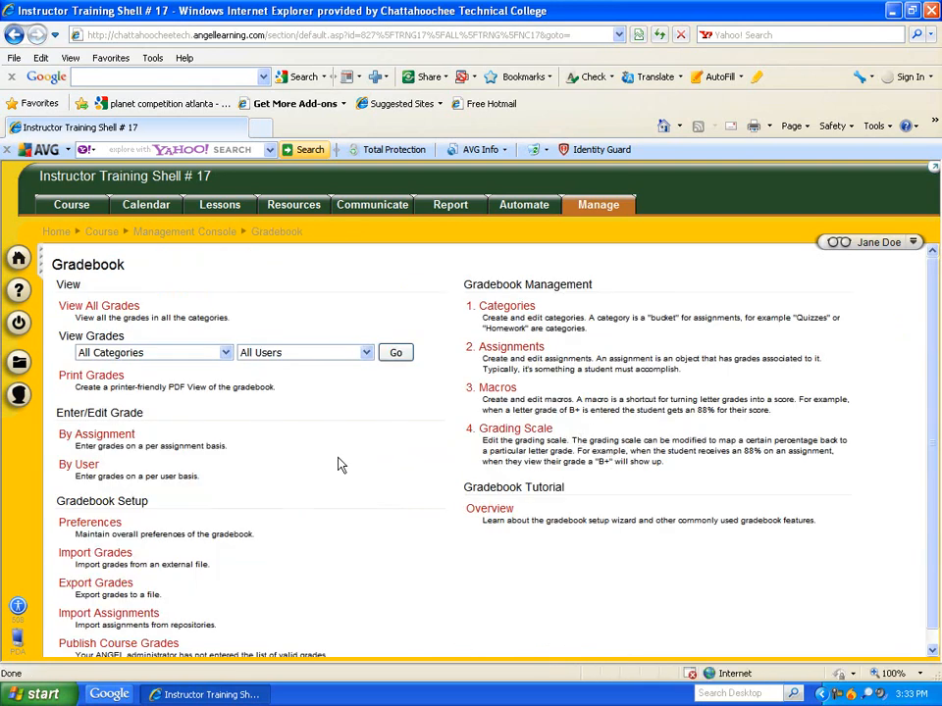
{"action": "left_click", "coordinate": [90, 522]}
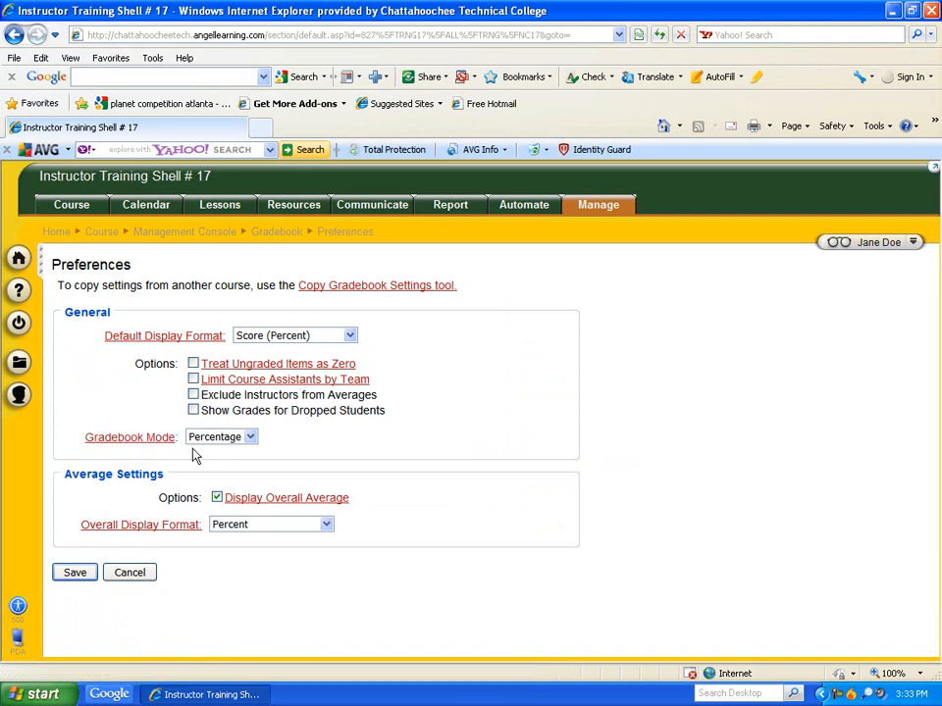
{"action": "left_click", "coordinate": [248, 438]}
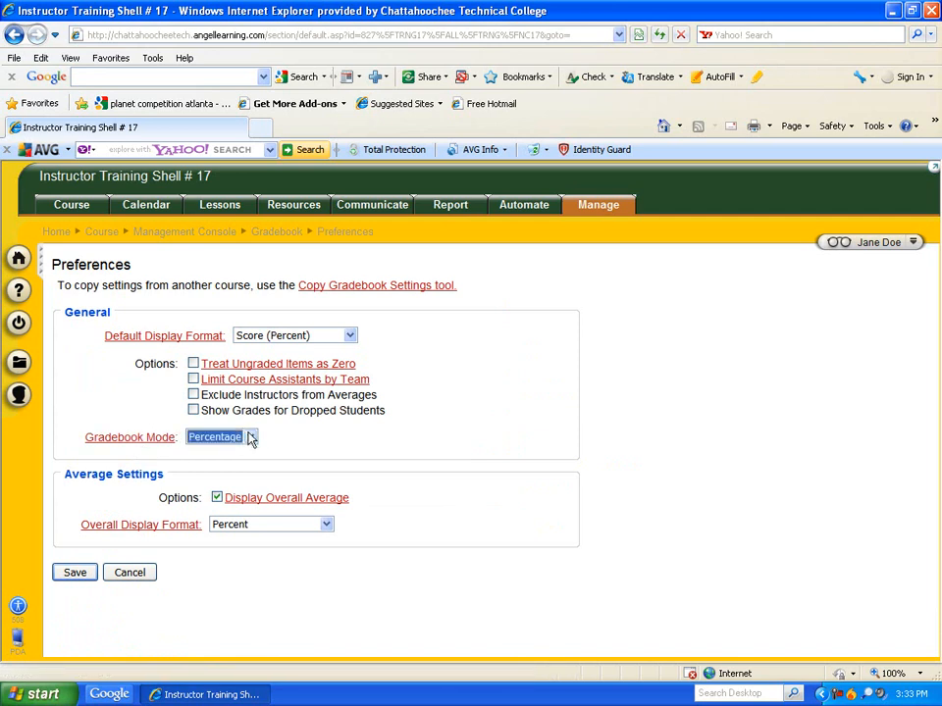
{"action": "left_click", "coordinate": [251, 437]}
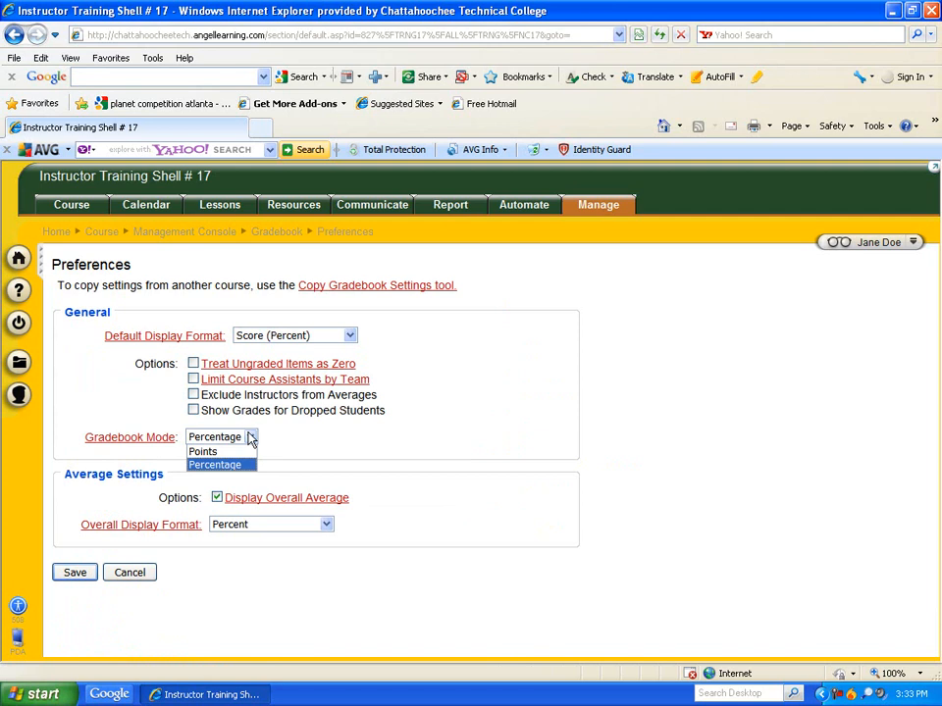
{"action": "left_click", "coordinate": [250, 437]}
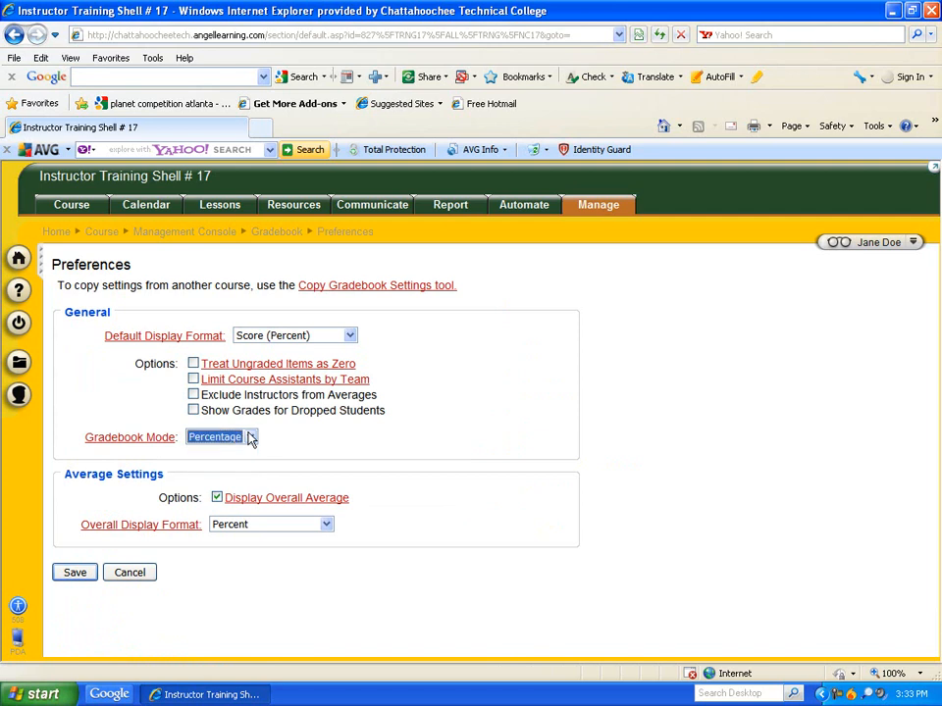
{"action": "left_click", "coordinate": [79, 570]}
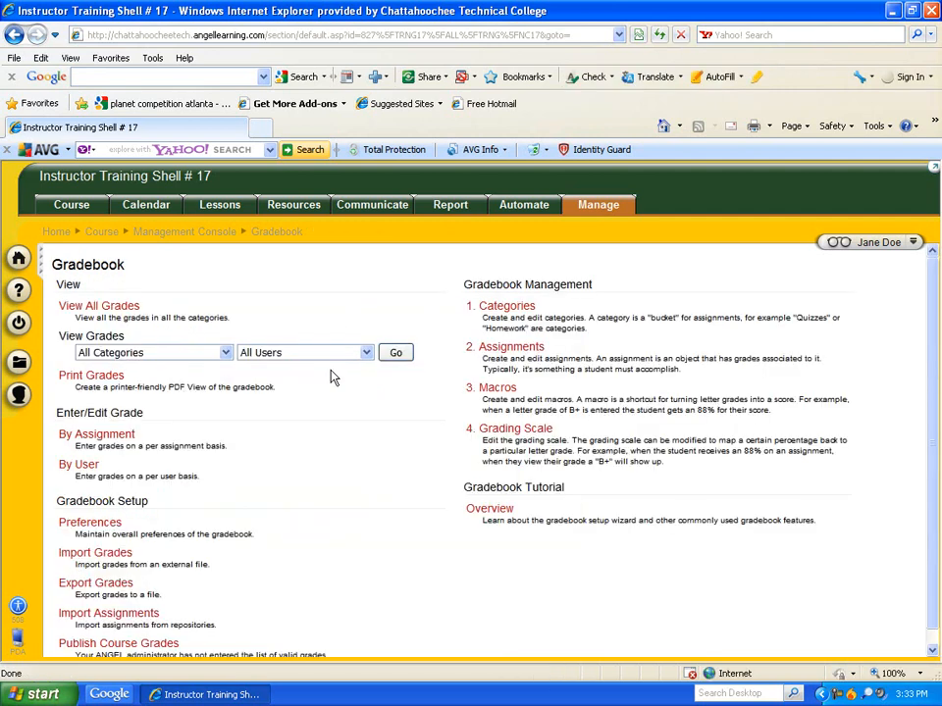
- Delete the Default category from the gradebook's categories
{"action": "left_click", "coordinate": [513, 307]}
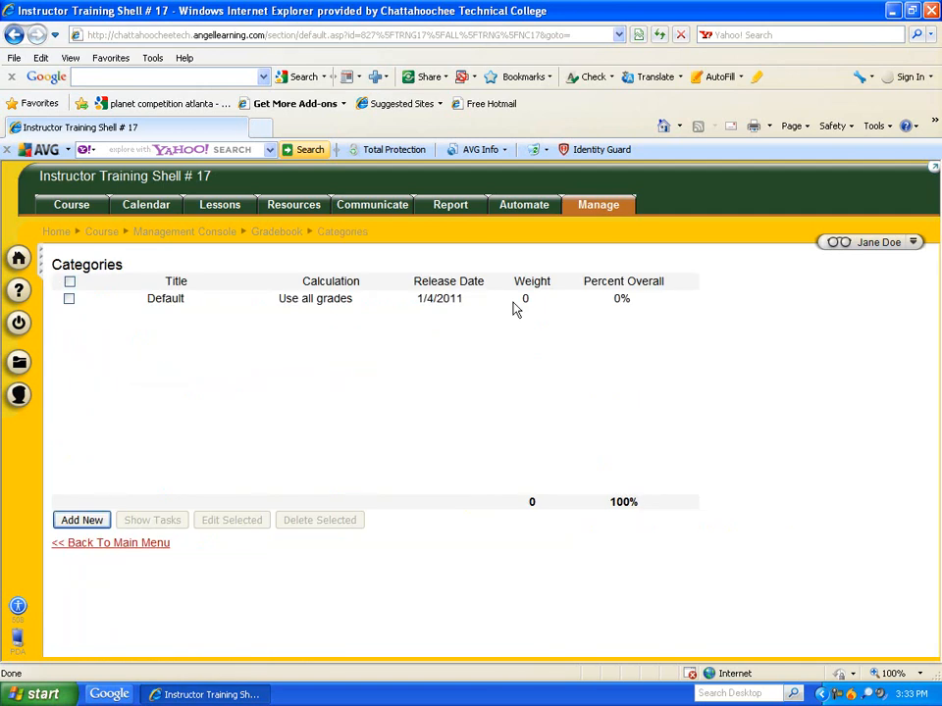
{"action": "left_click", "coordinate": [70, 299]}
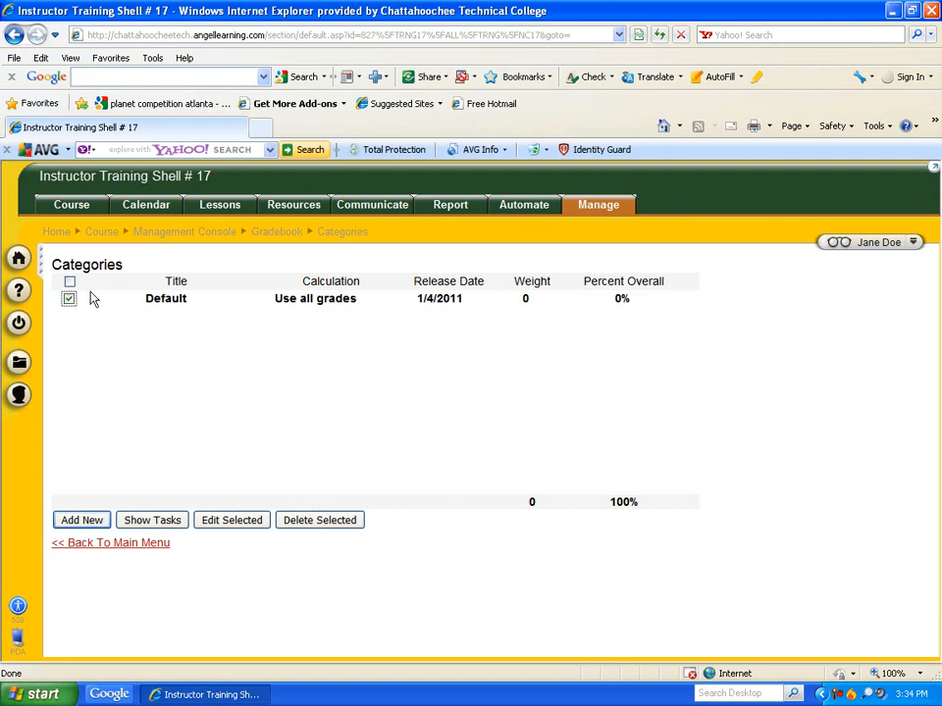
{"action": "left_click", "coordinate": [318, 521]}
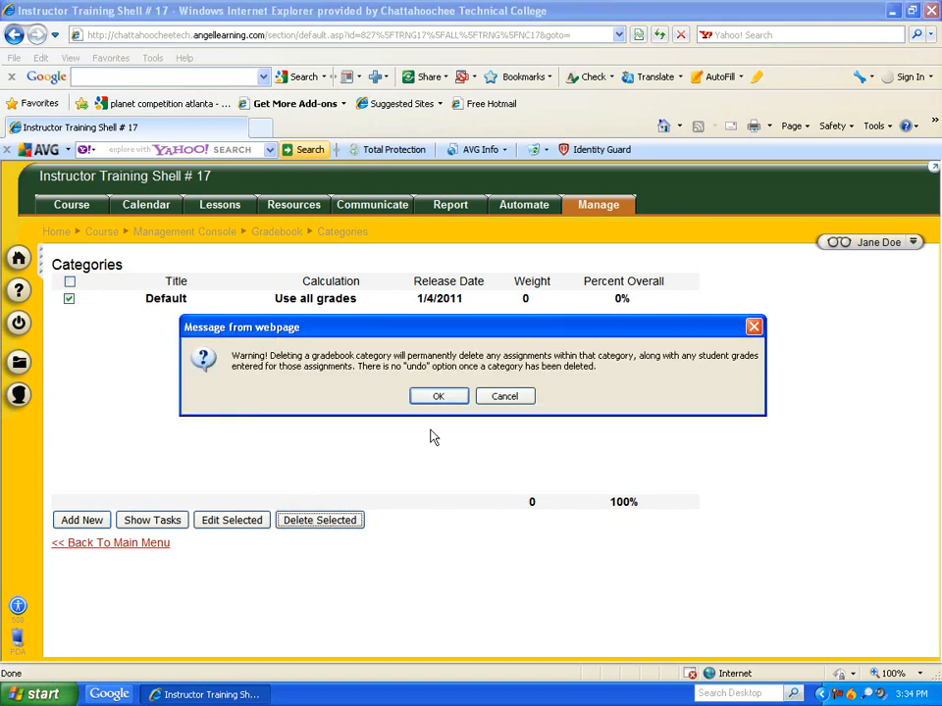
{"action": "left_click", "coordinate": [435, 398]}
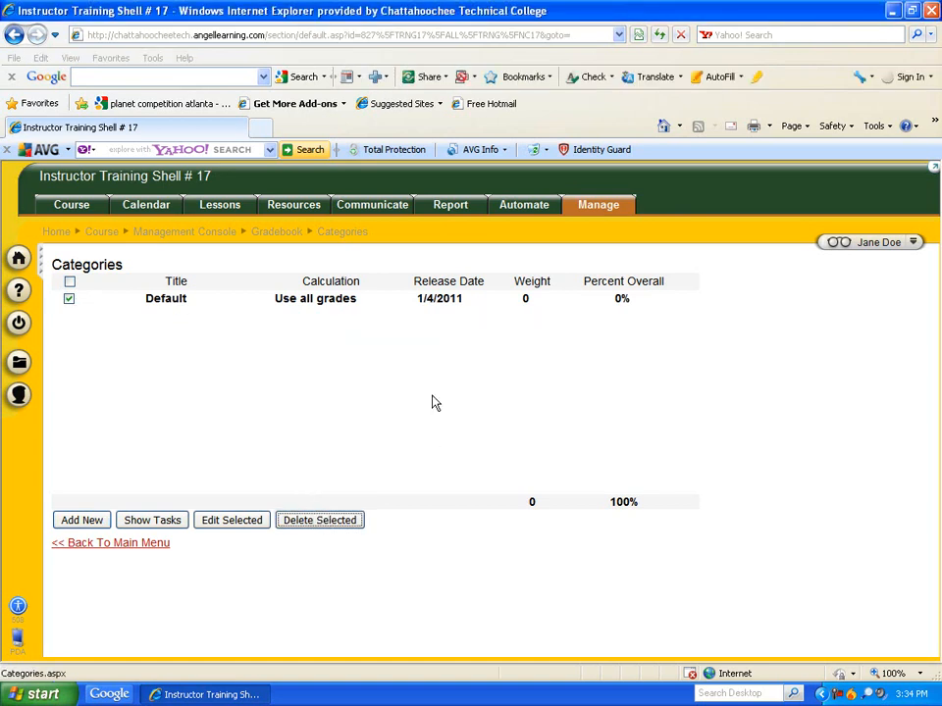
- Add a gradebook category titled Assignments with a weight of 40 and save it
{"action": "left_click", "coordinate": [93, 527]}
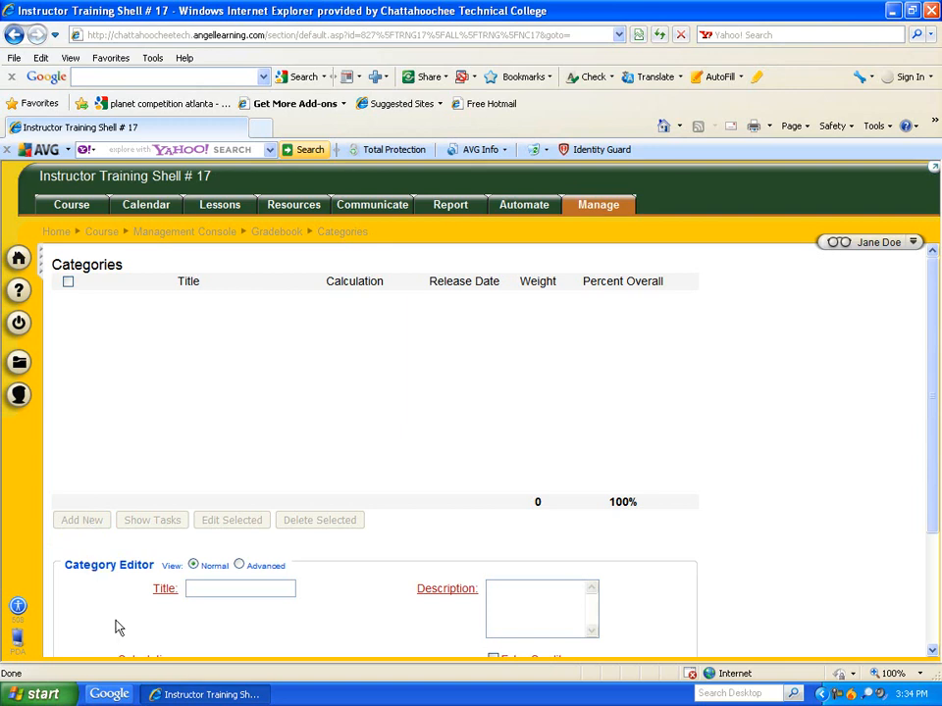
{"action": "scroll", "coordinate": [201, 588], "scroll_direction": "down", "scroll_amount": 2}
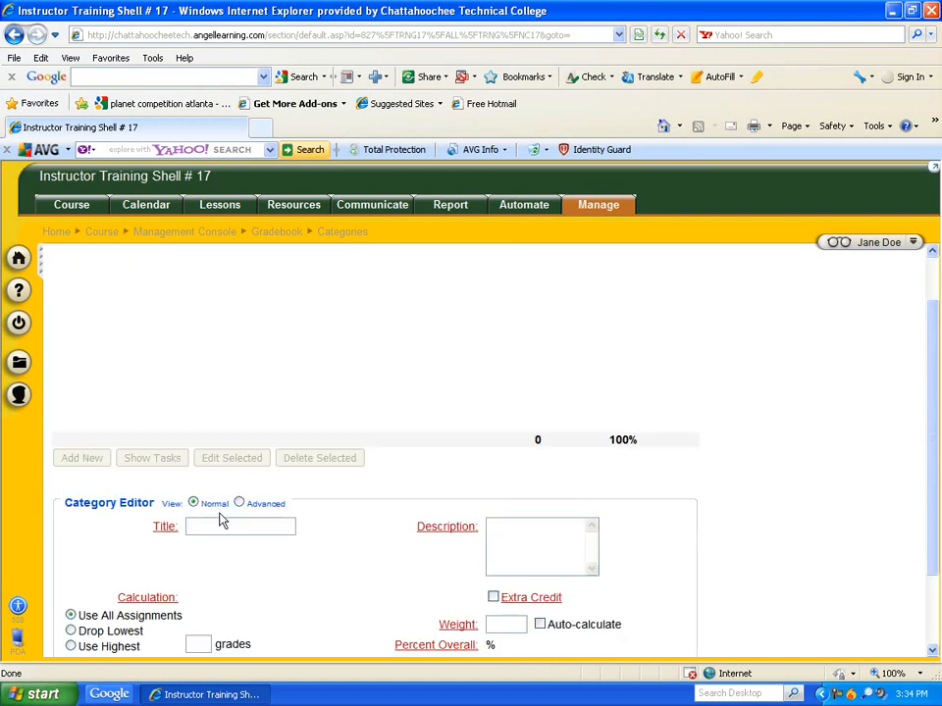
{"action": "scroll", "coordinate": [231, 515], "scroll_direction": "down", "scroll_amount": 2}
{"action": "left_click", "coordinate": [225, 466]}
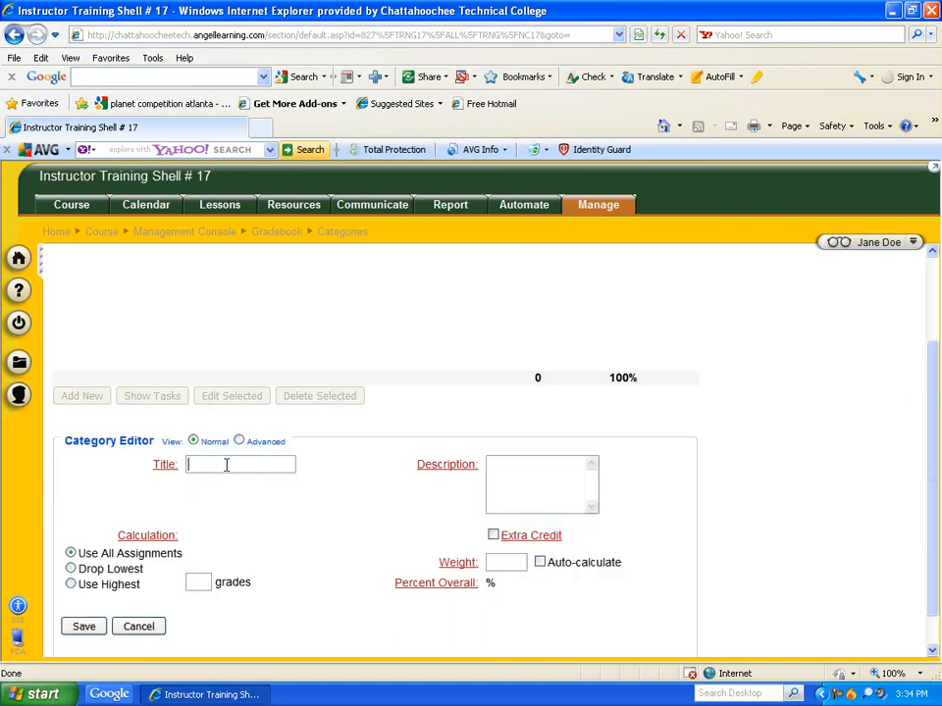
{"action": "type", "text": "Assignments"}
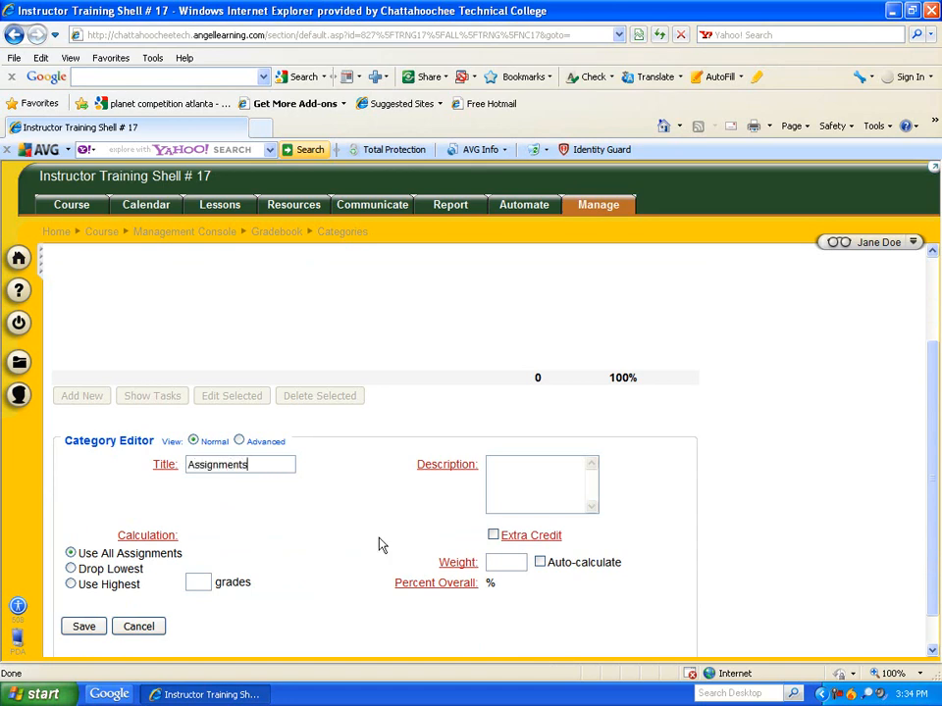
{"action": "left_click", "coordinate": [489, 560]}
{"action": "type", "text": "40"}
{"action": "left_click", "coordinate": [84, 626]}
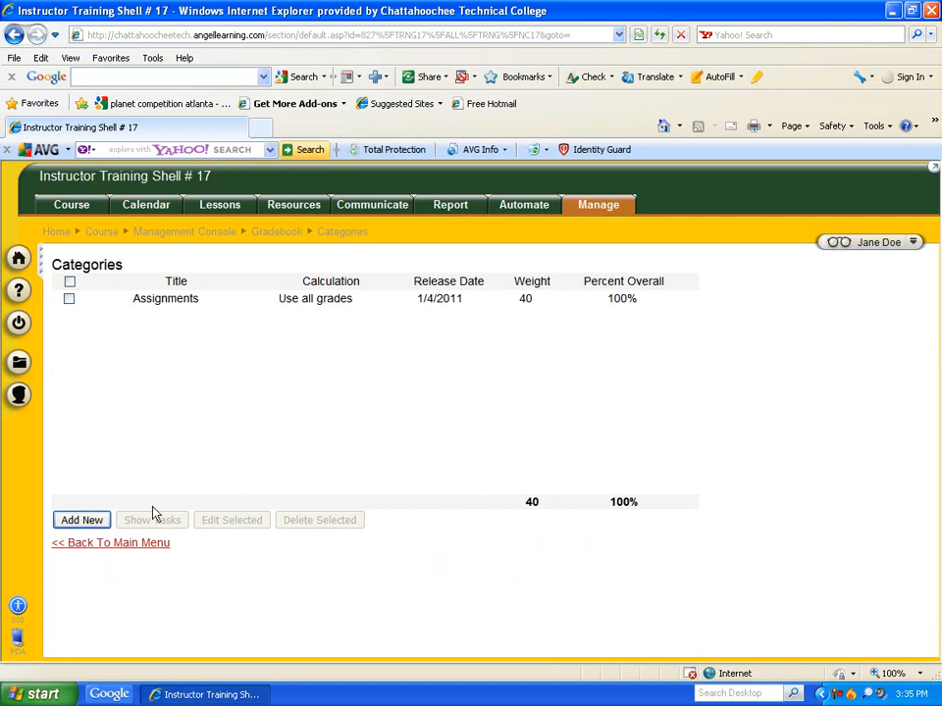
- Add a second gradebook category titled Exams with a weight of 60 and save it
{"action": "left_click", "coordinate": [87, 521]}
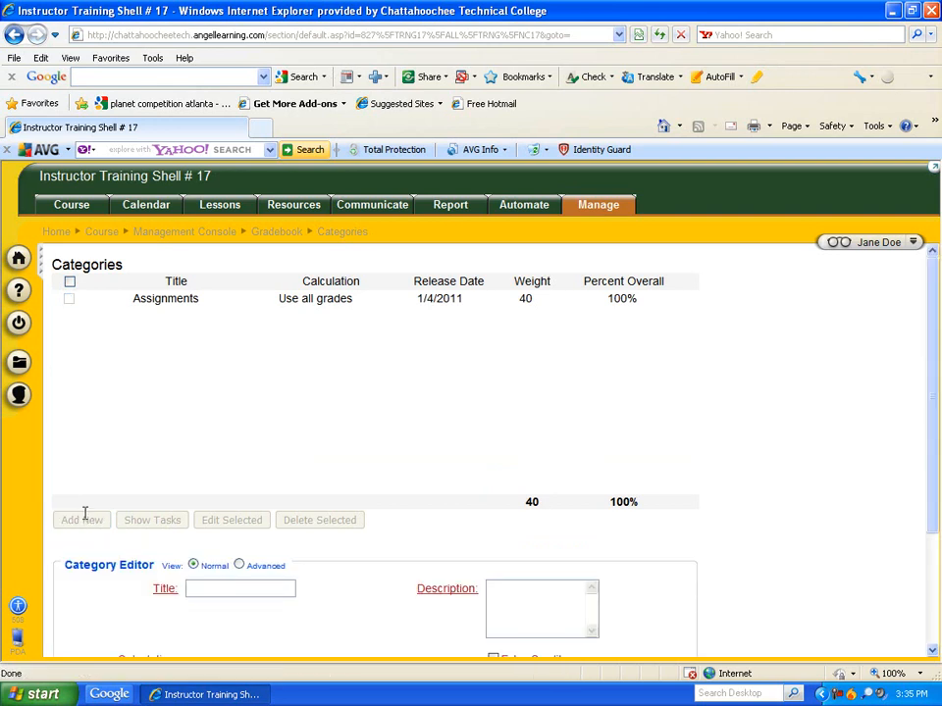
{"action": "scroll", "coordinate": [173, 525], "scroll_direction": "down", "scroll_amount": 3}
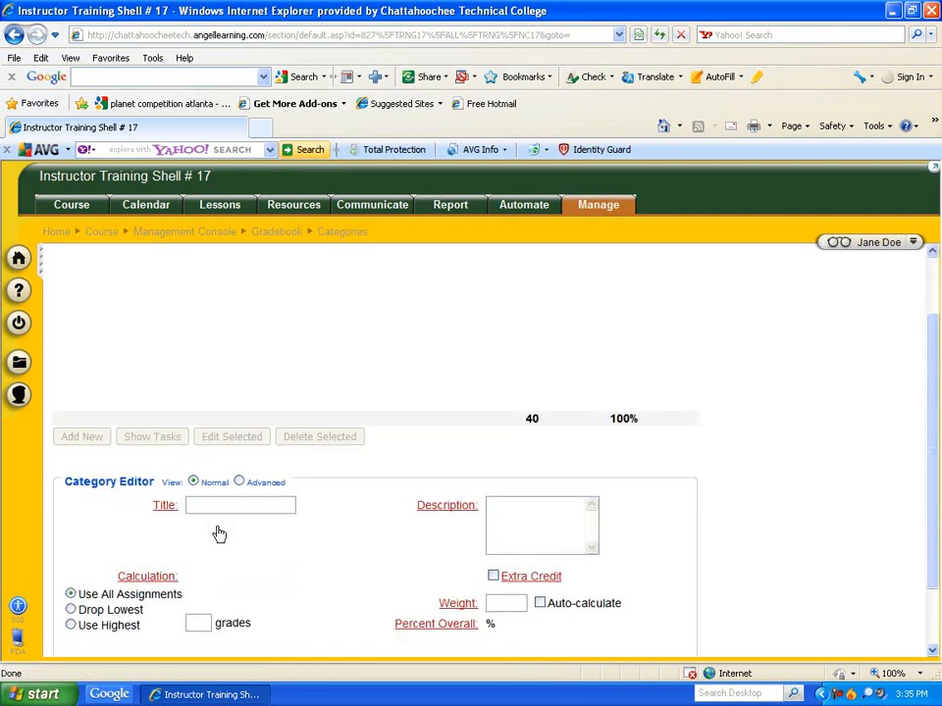
{"action": "type", "text": "Exams"}
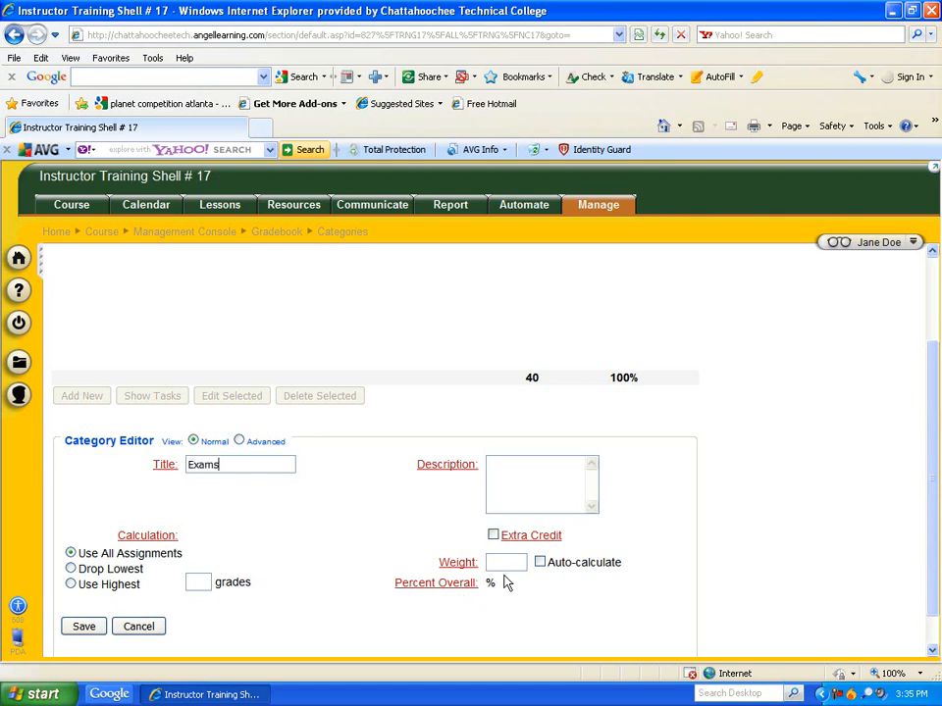
{"action": "type", "text": "60"}
{"action": "scroll", "coordinate": [632, 509], "scroll_direction": "up", "scroll_amount": 1}
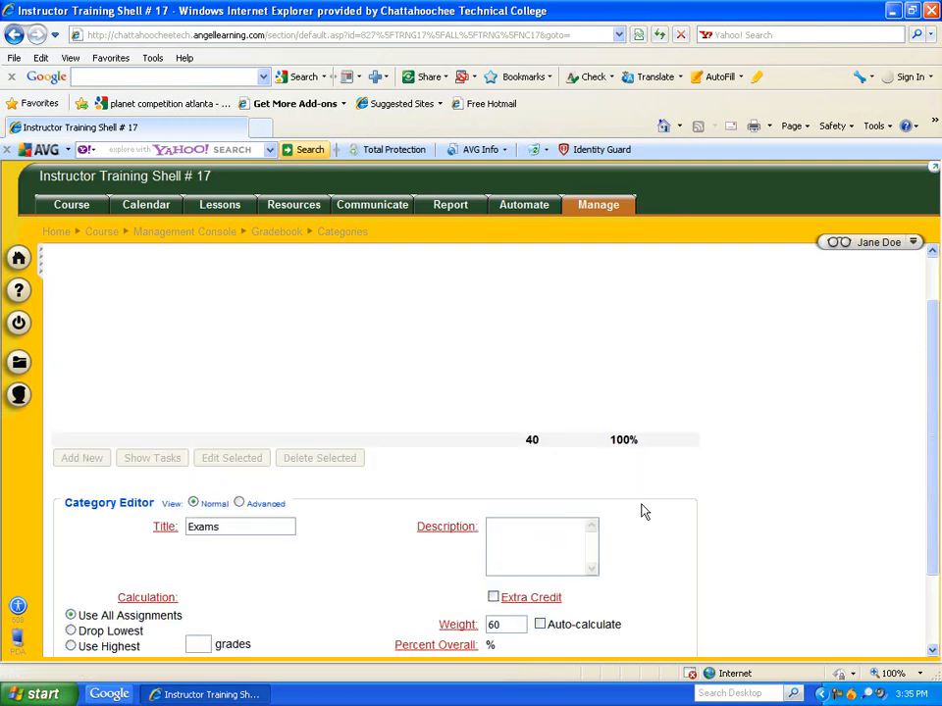
{"action": "scroll", "coordinate": [644, 511], "scroll_direction": "down", "scroll_amount": 1}
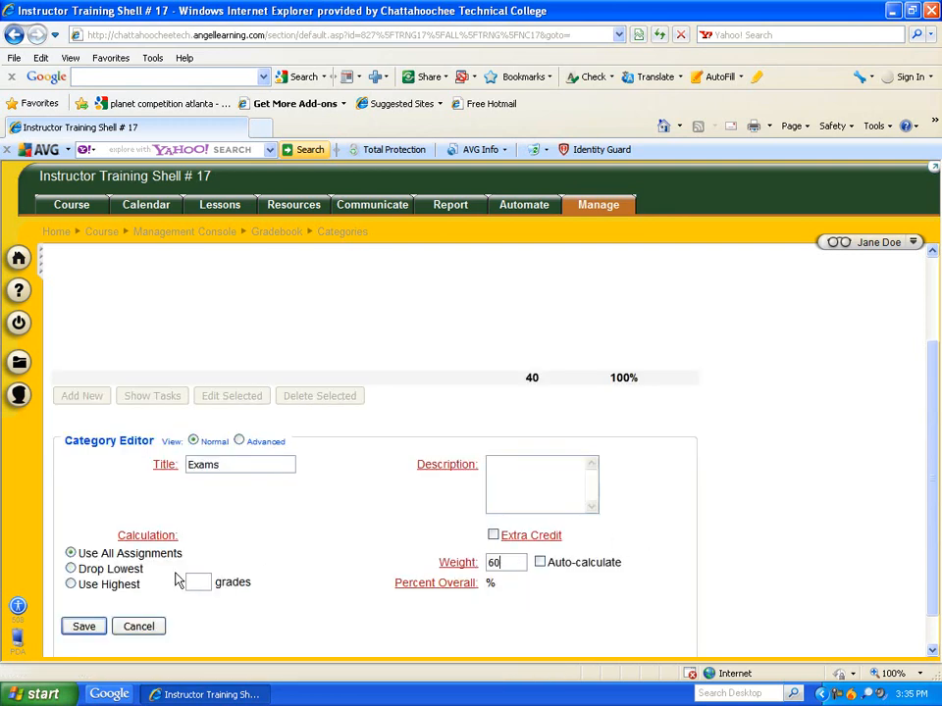
{"action": "left_click", "coordinate": [84, 626]}
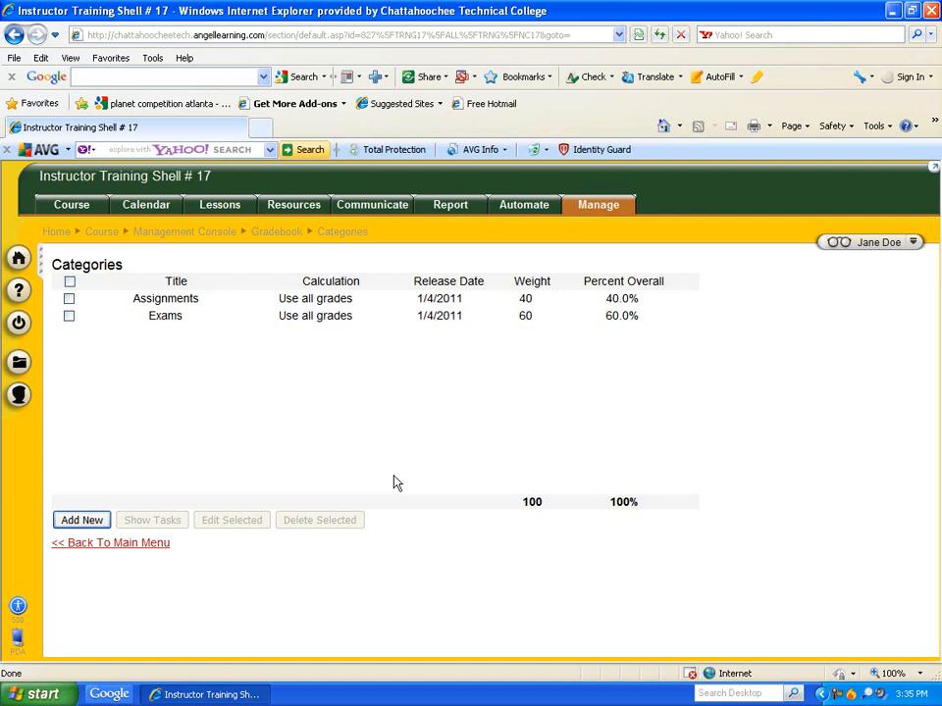
- Return to the gradebook's main page and open its assignments list
{"action": "left_click", "coordinate": [274, 235]}
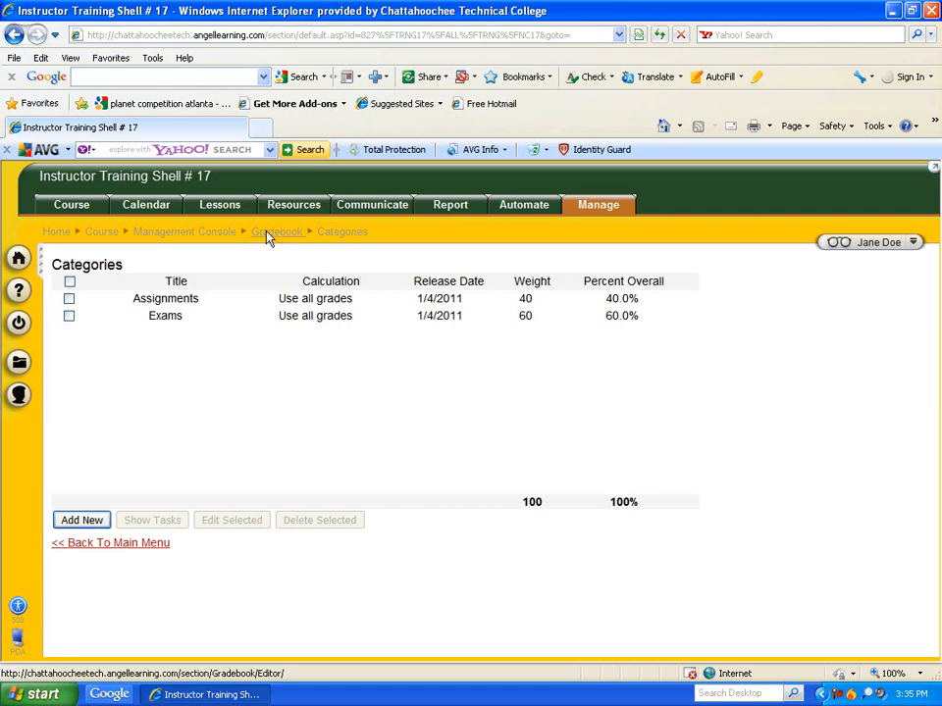
{"action": "mouse_move", "coordinate": [268, 238]}
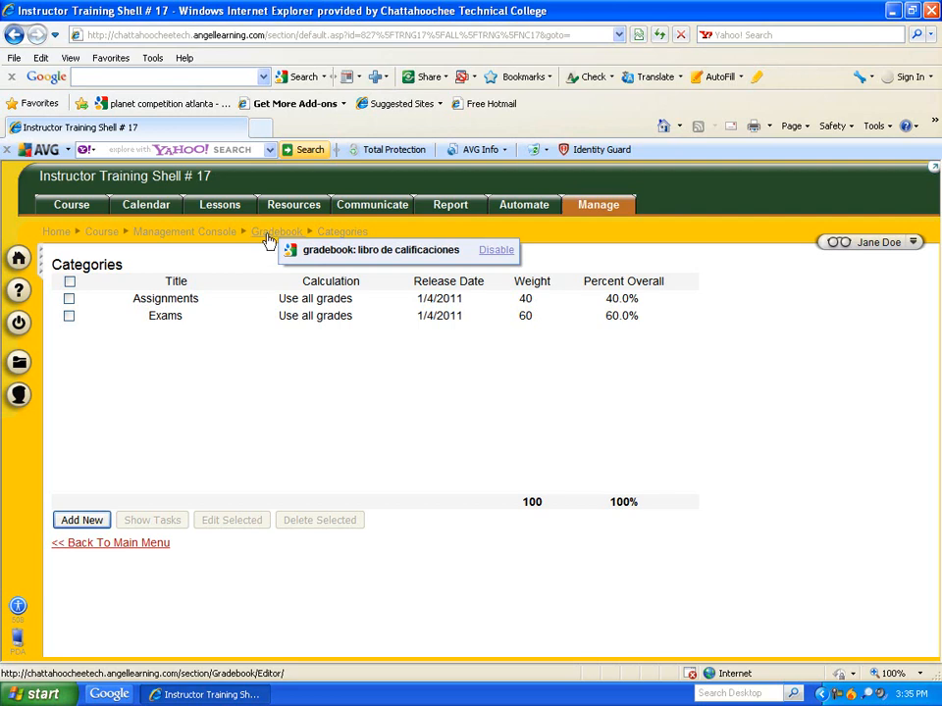
{"action": "left_click", "coordinate": [269, 236]}
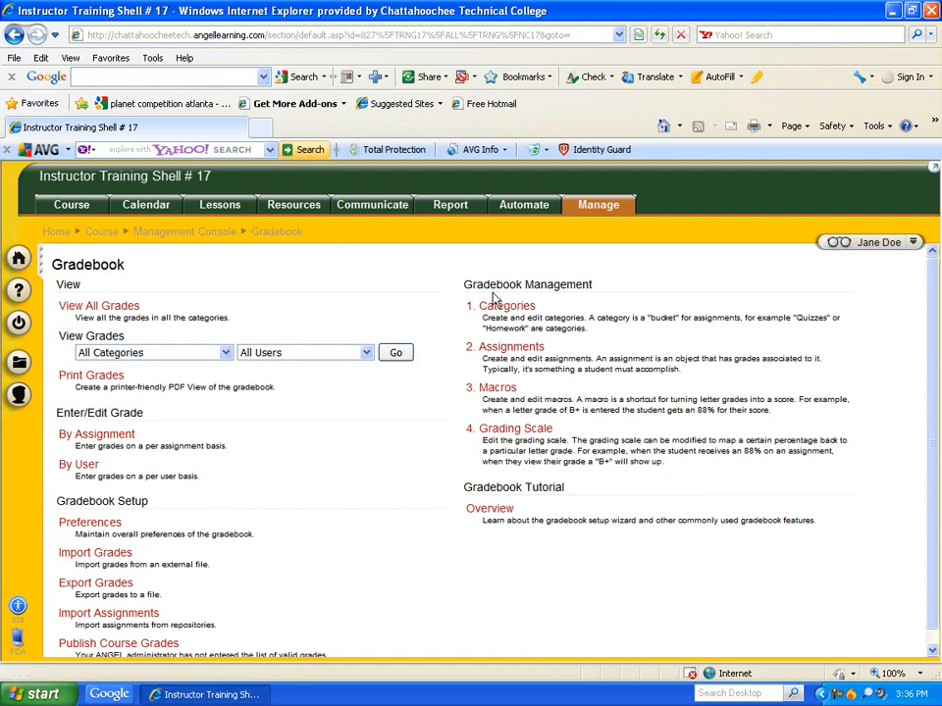
{"action": "left_click", "coordinate": [495, 349]}
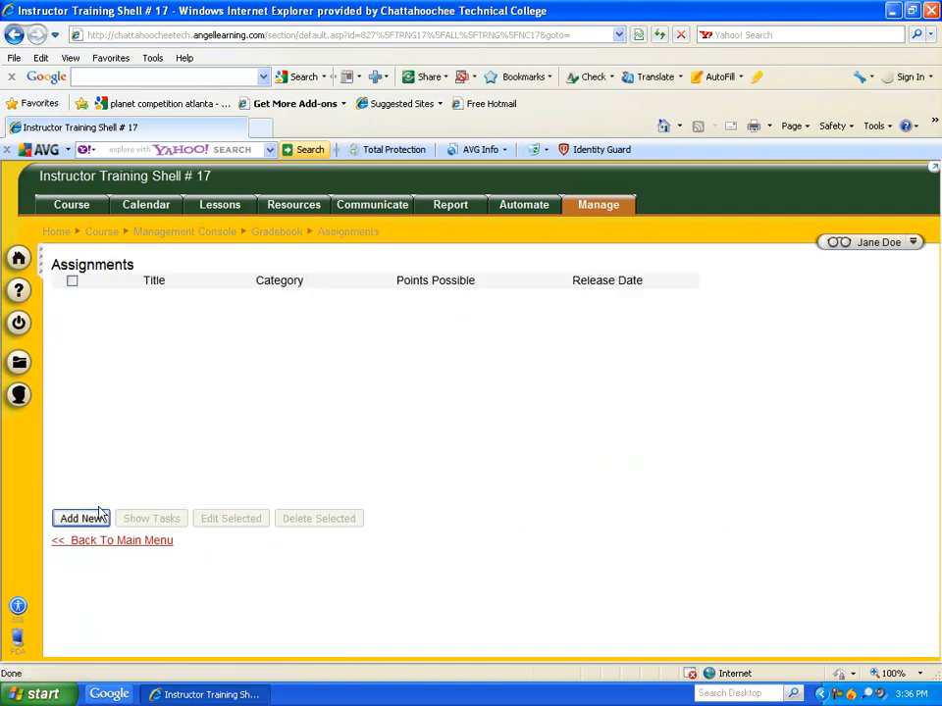
- Add a gradebook assignment titled Reflection in the Assignments category, worth 25 points, and save it
{"action": "left_click", "coordinate": [87, 515]}
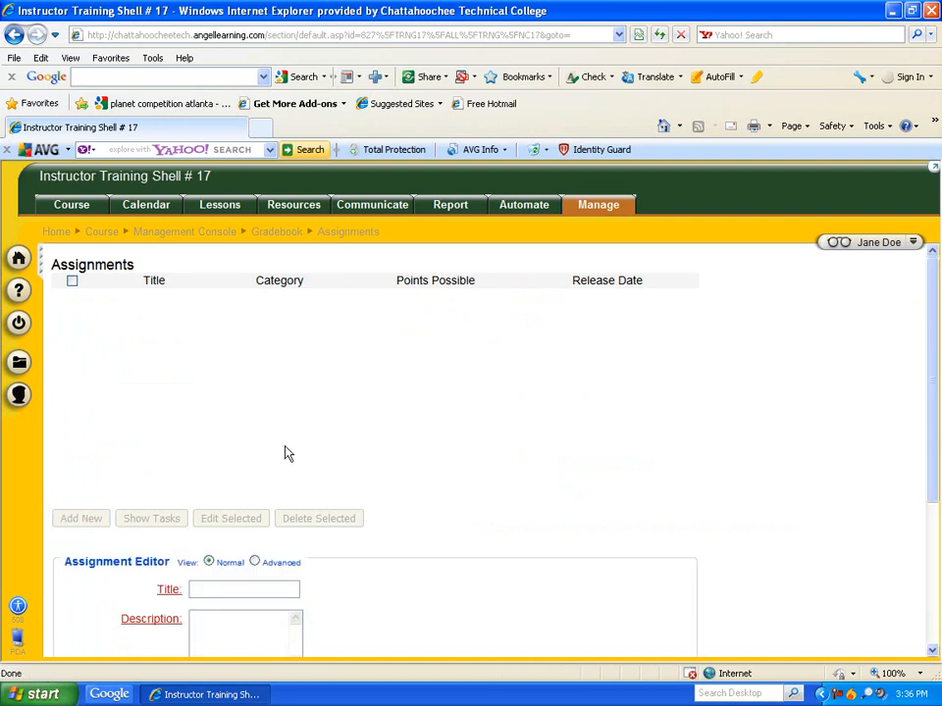
{"action": "scroll", "coordinate": [259, 502], "scroll_direction": "down", "scroll_amount": 1}
{"action": "scroll", "coordinate": [259, 502], "scroll_direction": "down", "scroll_amount": 1}
{"action": "scroll", "coordinate": [248, 452], "scroll_direction": "down", "scroll_amount": 2}
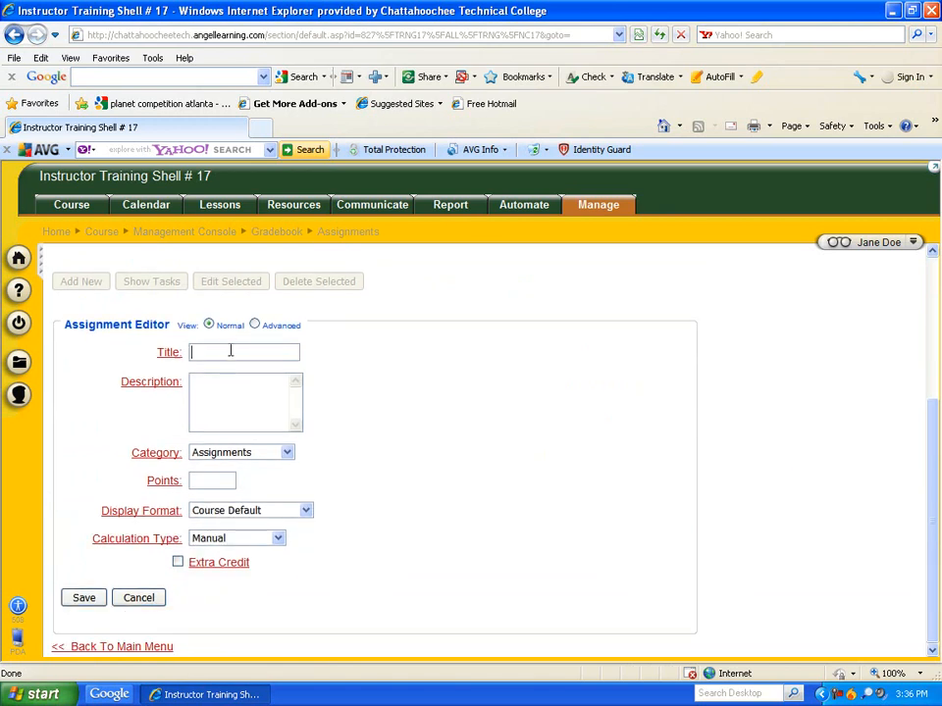
{"action": "type", "text": "Reflection"}
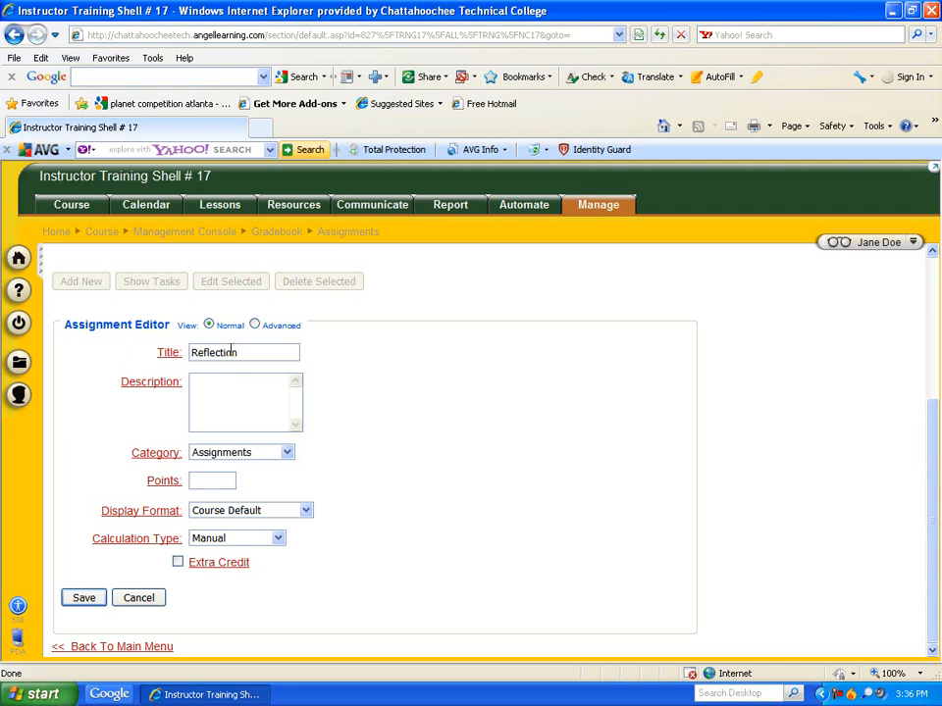
{"action": "key", "text": "Tab"}
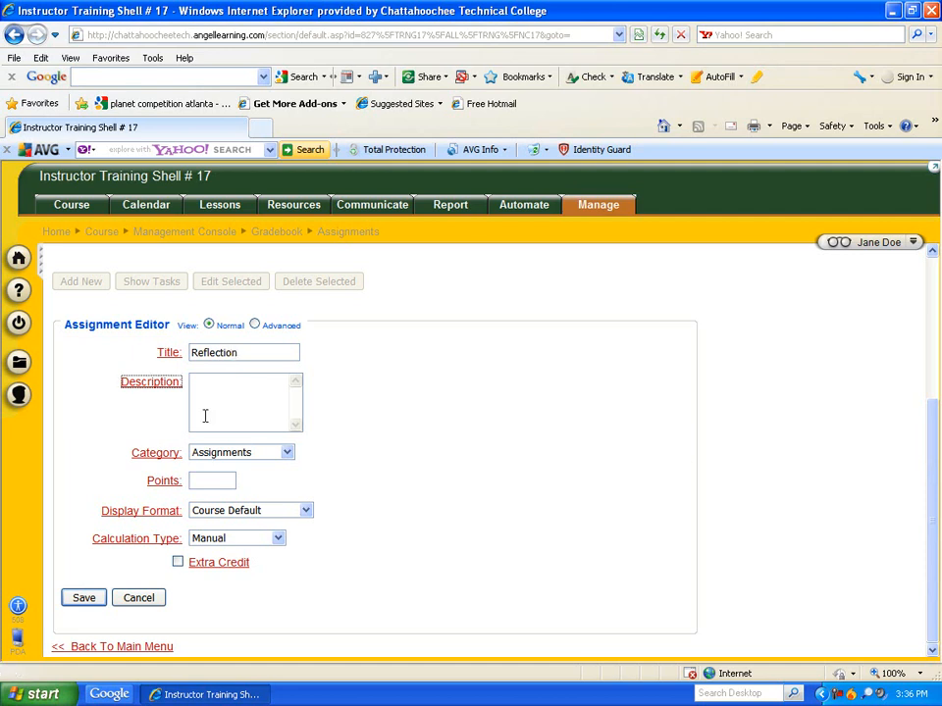
{"action": "left_click", "coordinate": [286, 453]}
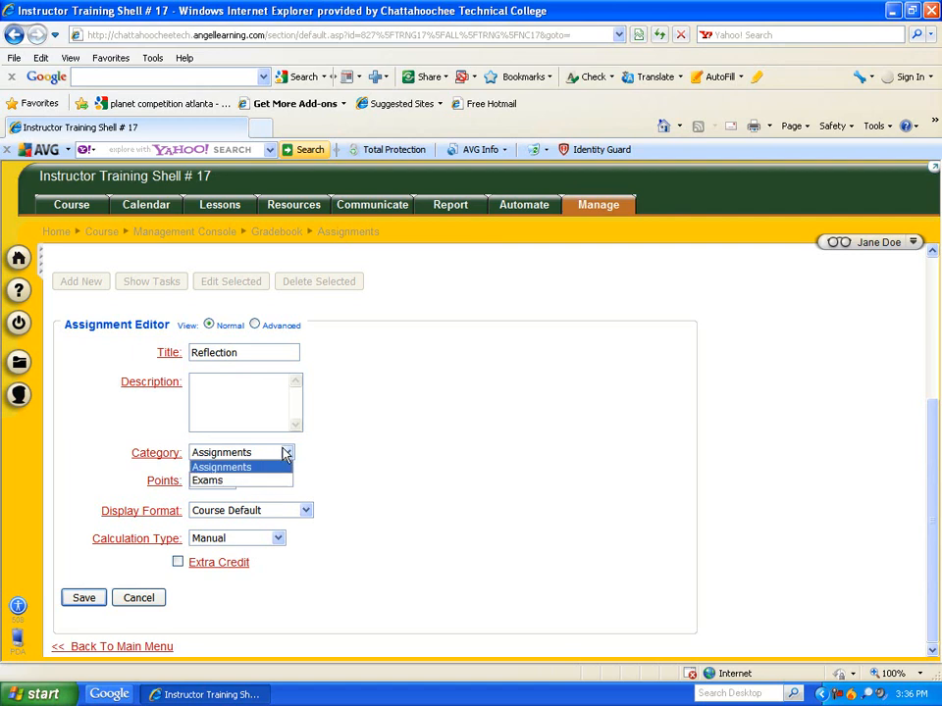
{"action": "left_click", "coordinate": [252, 465]}
{"action": "left_click", "coordinate": [218, 480]}
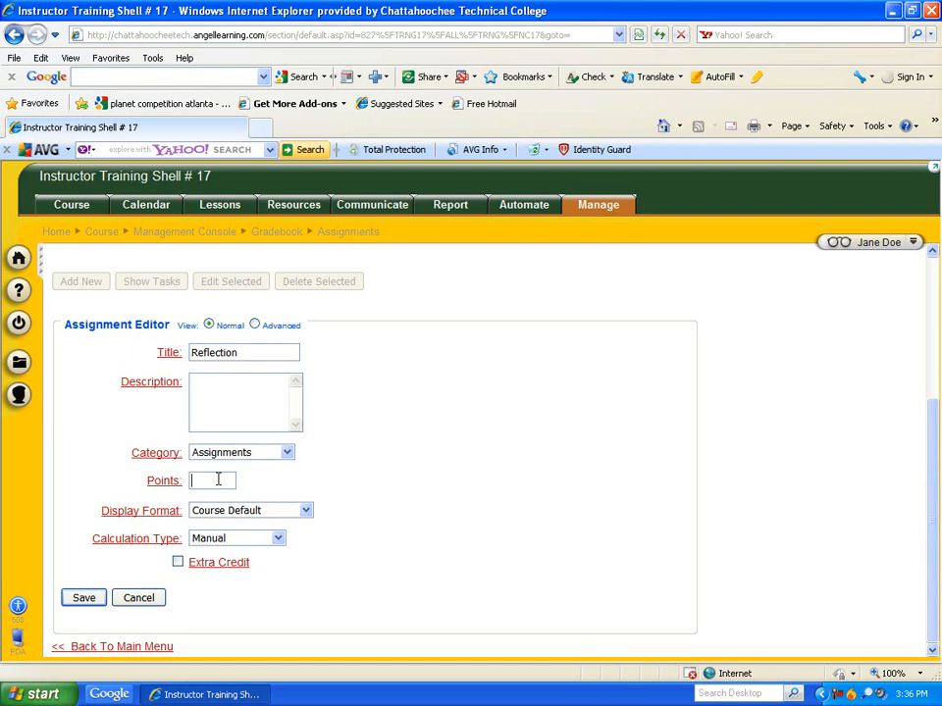
{"action": "type", "text": "25"}
{"action": "left_click", "coordinate": [86, 598]}
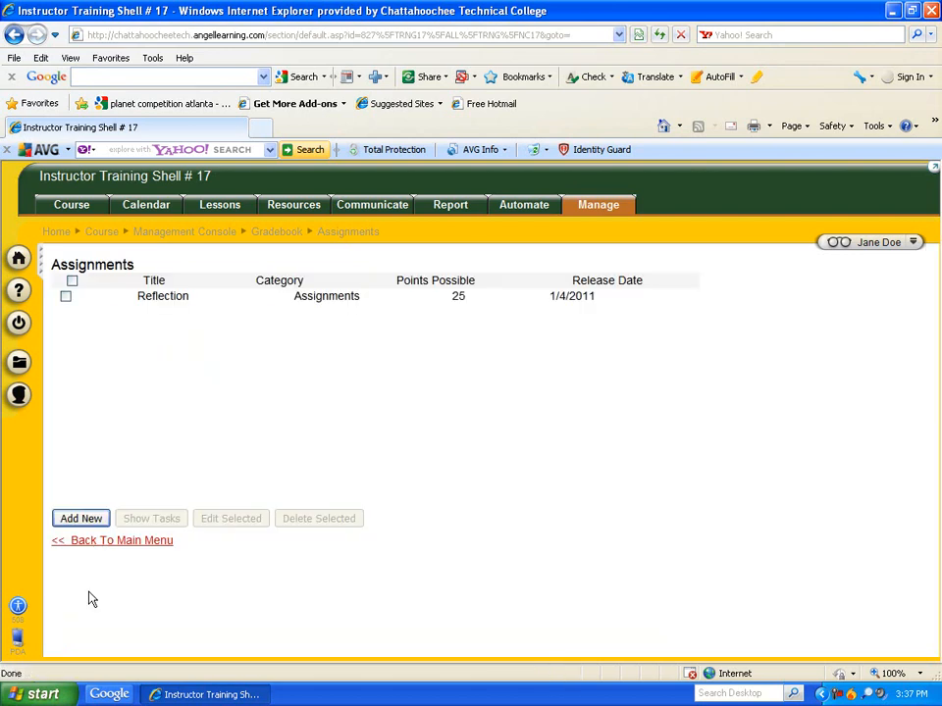
- Return to the gradebook's main page and load the Reflection assignment for entering grades by assignment
{"action": "left_click", "coordinate": [110, 542]}
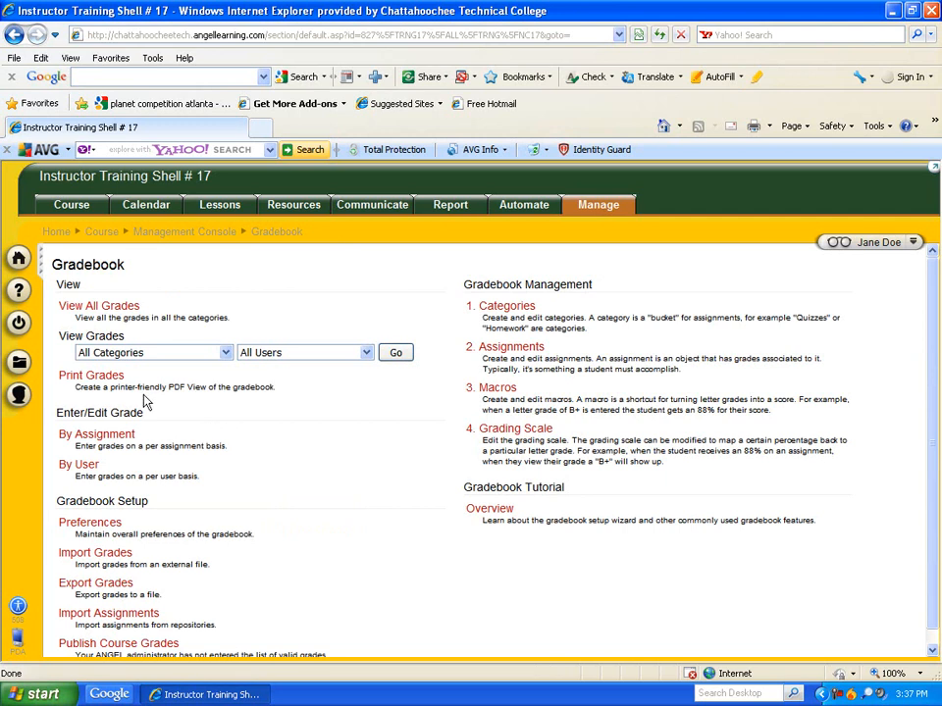
{"action": "left_click", "coordinate": [99, 436]}
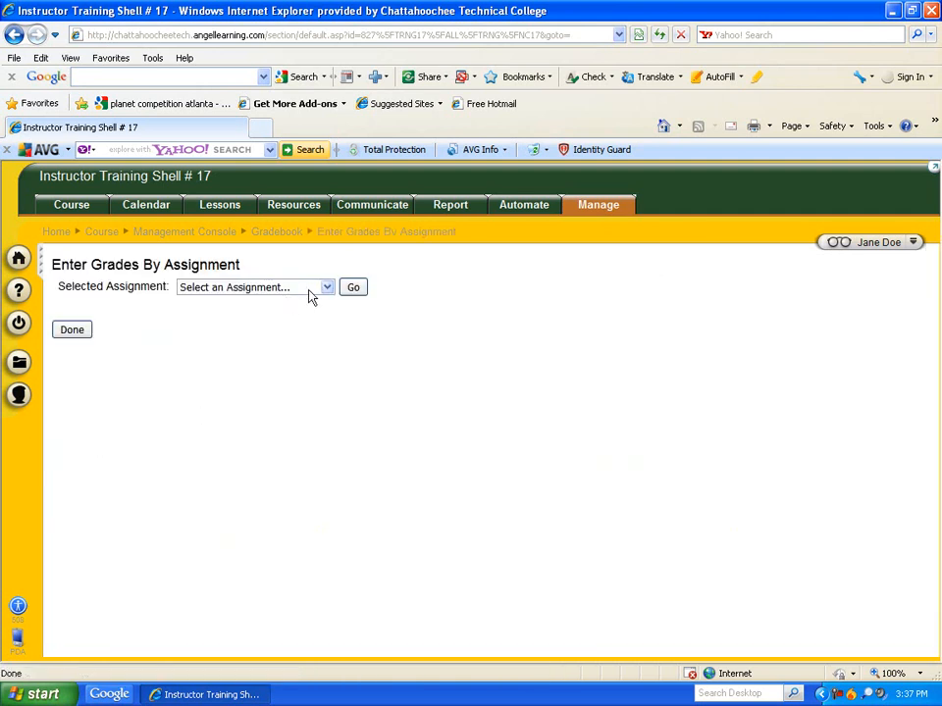
{"action": "left_click", "coordinate": [324, 289]}
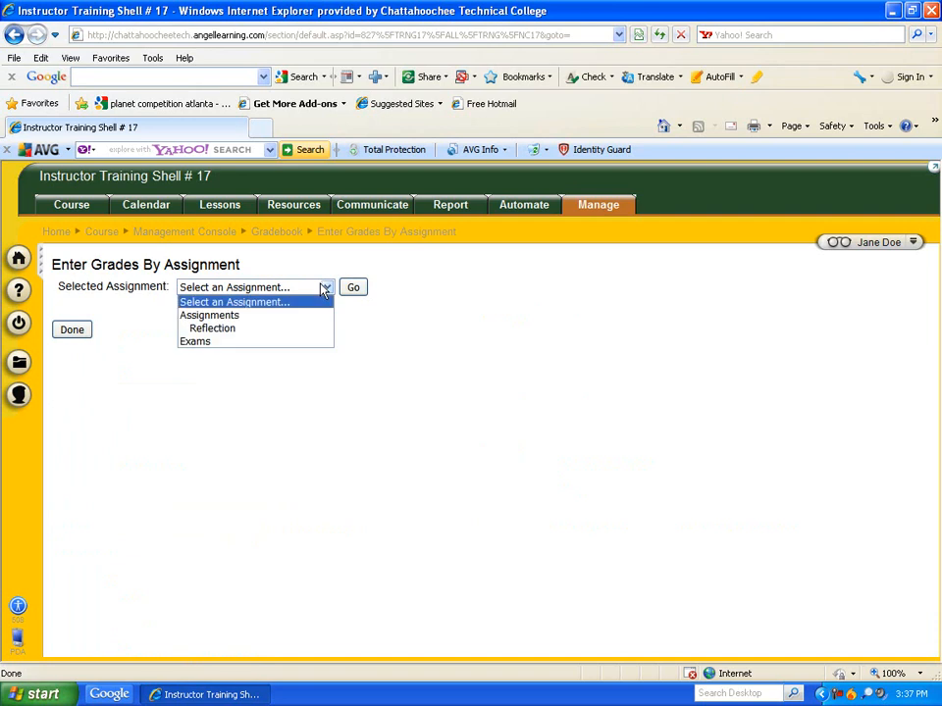
{"action": "left_click", "coordinate": [257, 331]}
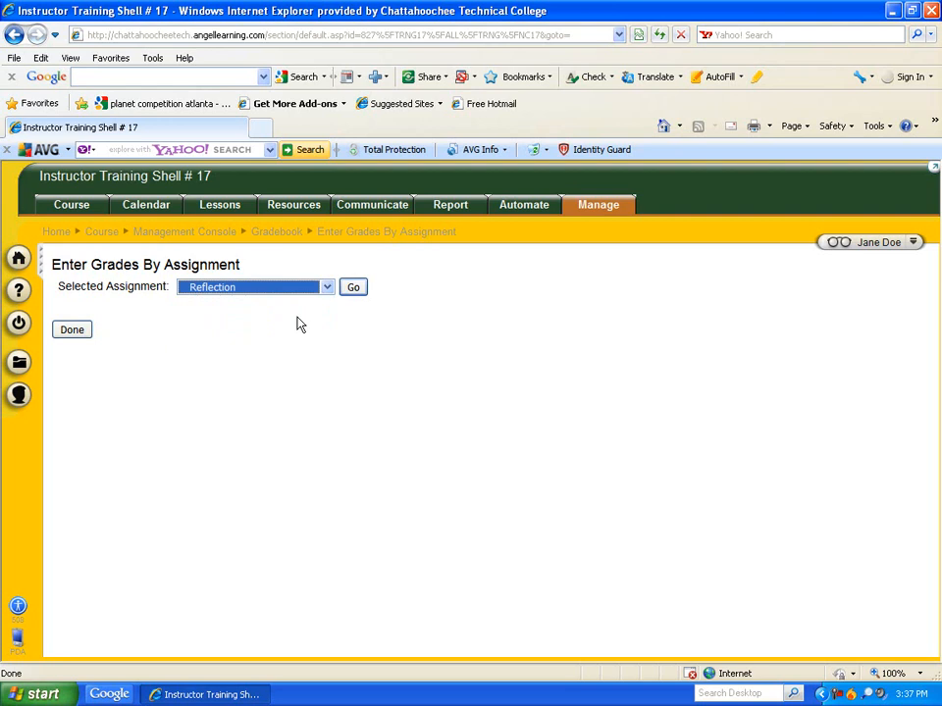
{"action": "left_click", "coordinate": [350, 289]}
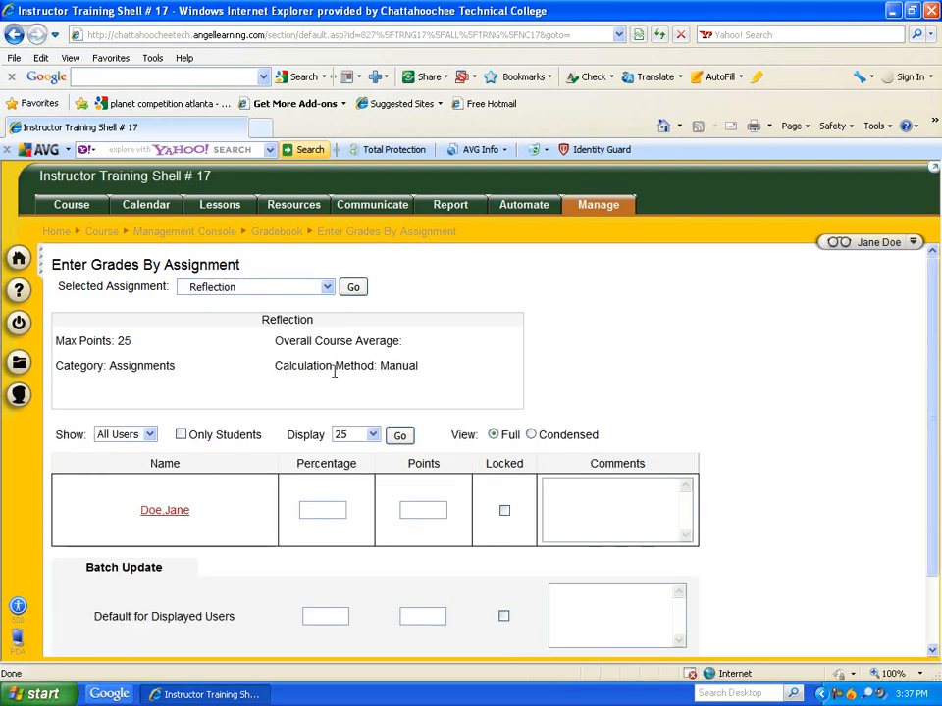
- Batch-update all displayed users' Reflection grades to 75 percent with the comment "Forgot bibliography" and save the changes
{"action": "scroll", "coordinate": [284, 485], "scroll_direction": "down", "scroll_amount": 1}
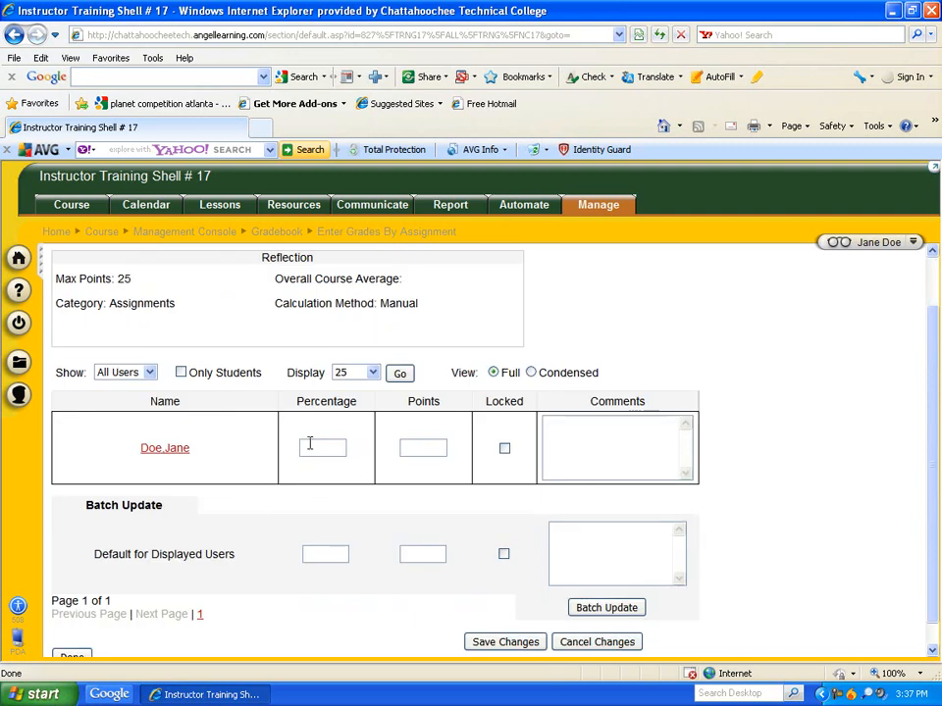
{"action": "scroll", "coordinate": [326, 444], "scroll_direction": "up", "scroll_amount": 1}
{"action": "left_click", "coordinate": [333, 511]}
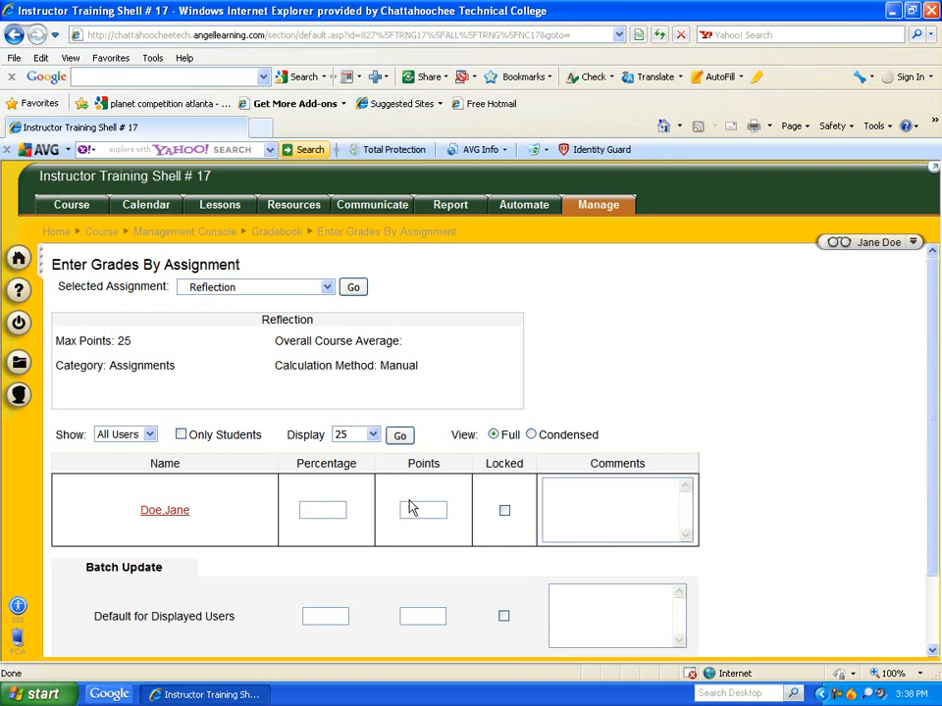
{"action": "scroll", "coordinate": [409, 530], "scroll_direction": "down", "scroll_amount": 1}
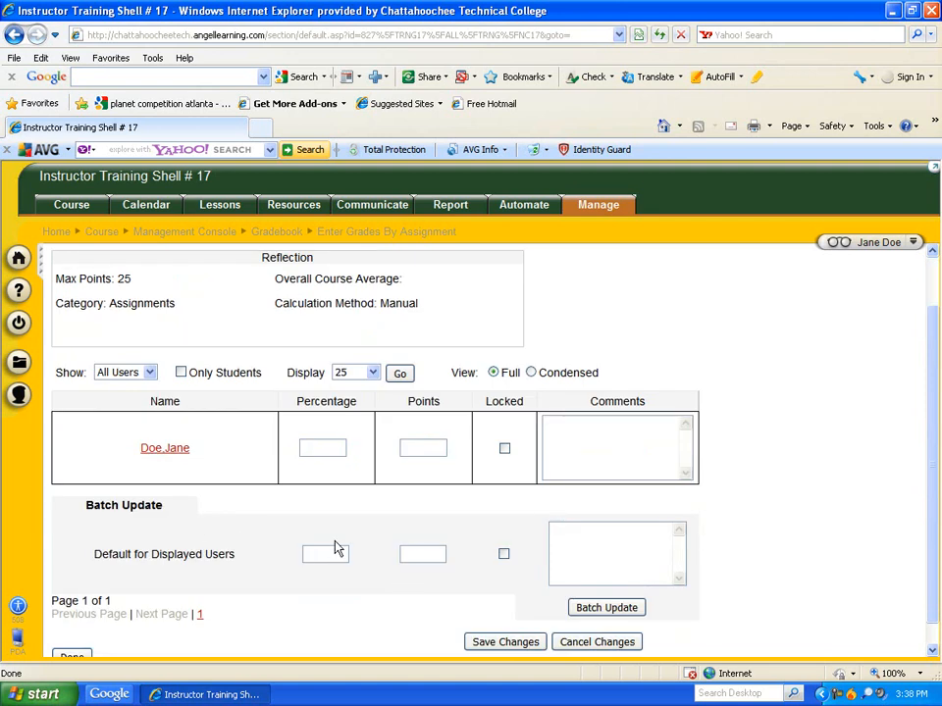
{"action": "left_click", "coordinate": [334, 554]}
{"action": "type", "text": "75"}
{"action": "left_click", "coordinate": [588, 539]}
{"action": "type", "text": "Forgot"}
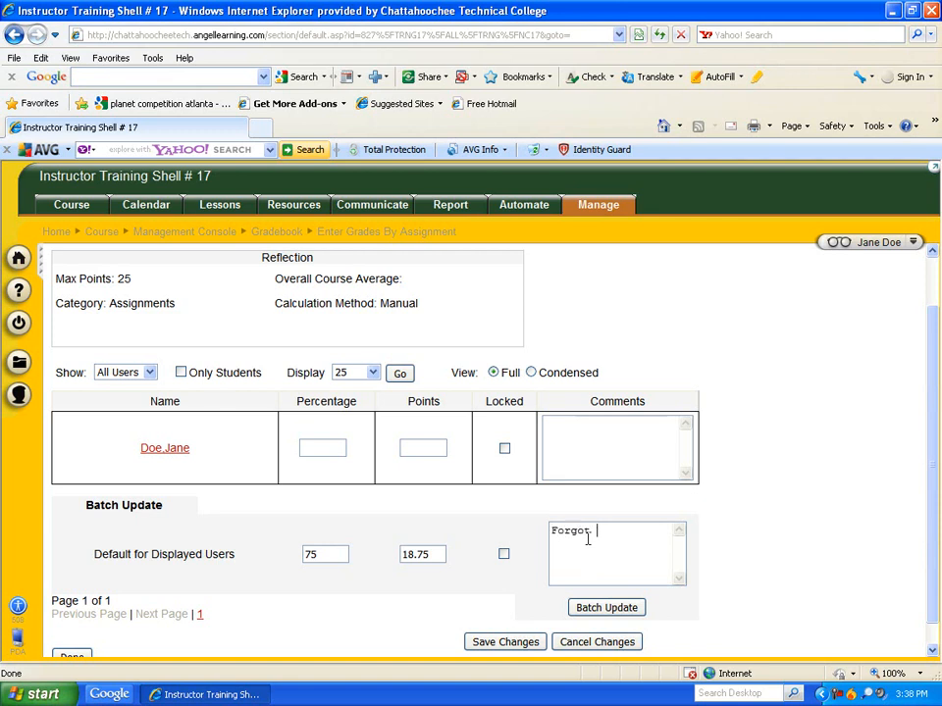
{"action": "type", "text": " bibliography"}
{"action": "left_click", "coordinate": [618, 614]}
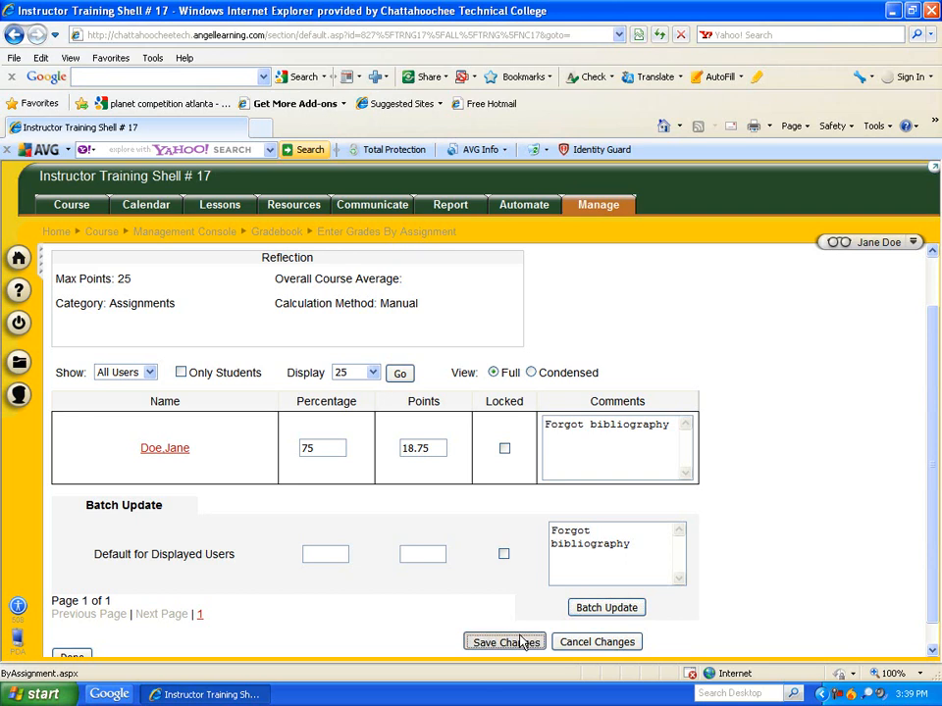
{"action": "left_click", "coordinate": [523, 642]}
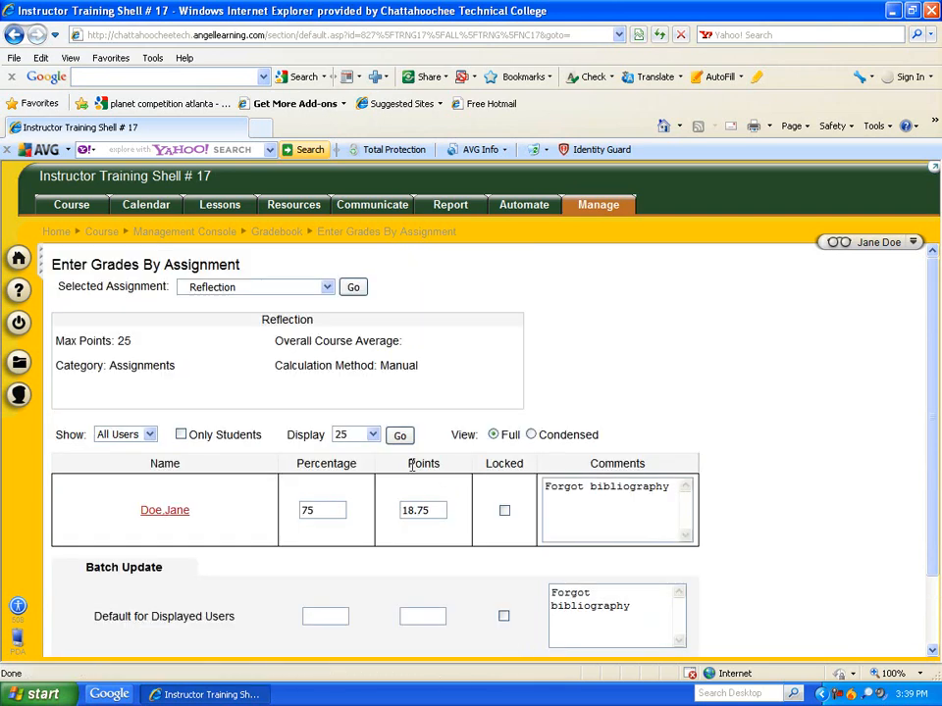
- Finish the grade entry, examine all grades across the categories, and return to the gradebook's main page
{"action": "scroll", "coordinate": [475, 528], "scroll_direction": "down", "scroll_amount": 2}
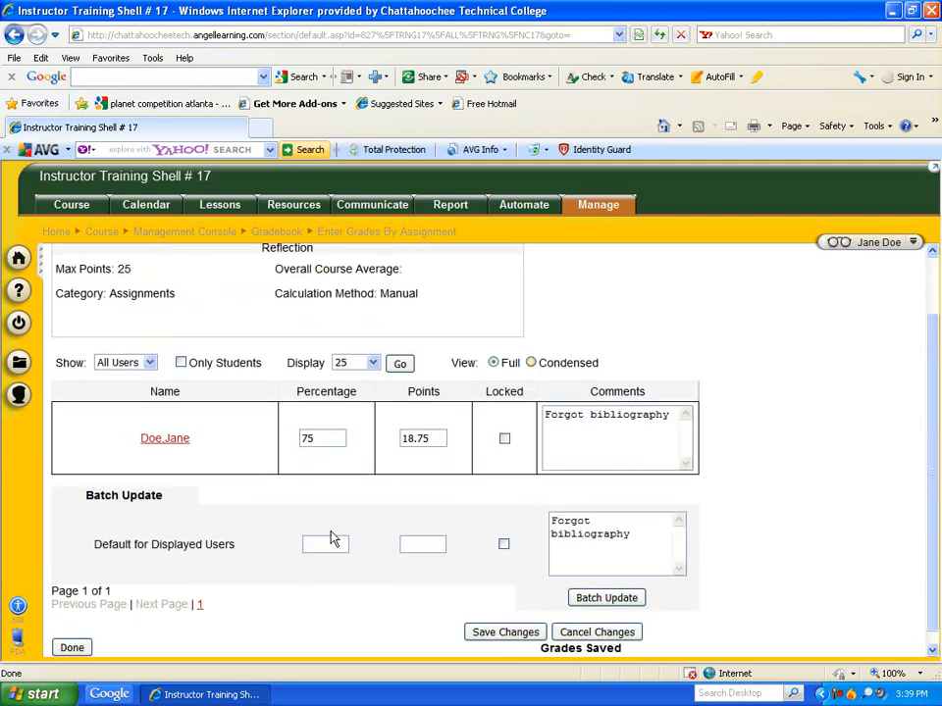
{"action": "left_click", "coordinate": [70, 633]}
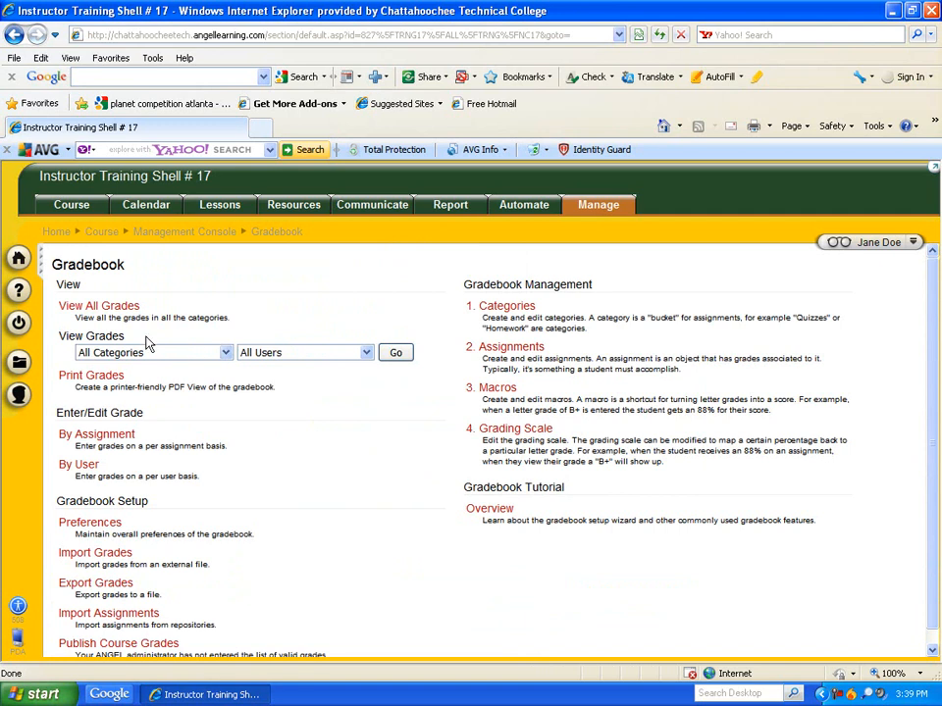
{"action": "left_click", "coordinate": [113, 310]}
{"action": "left_click", "coordinate": [113, 310]}
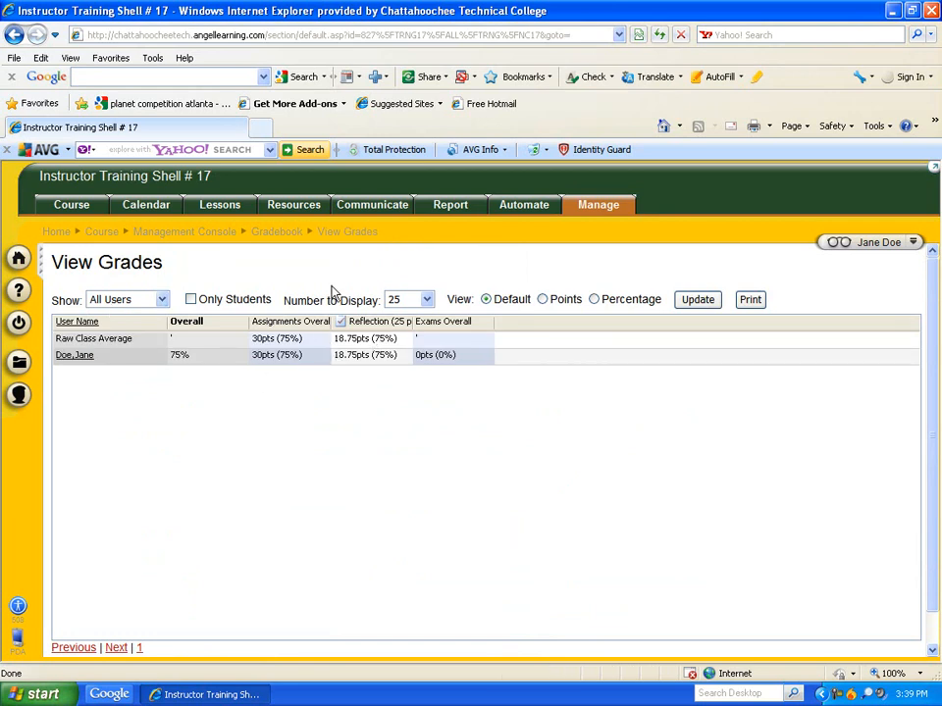
{"action": "left_click", "coordinate": [276, 231]}
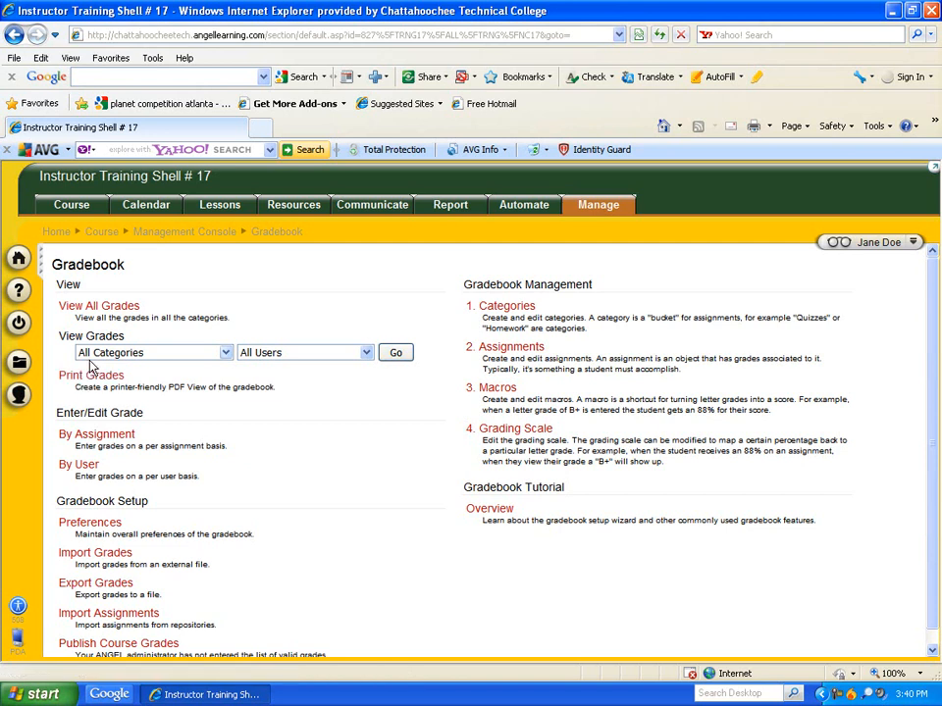
- Create a new drop box in the course lessons and title it Essay 1
{"action": "left_click", "coordinate": [218, 206]}
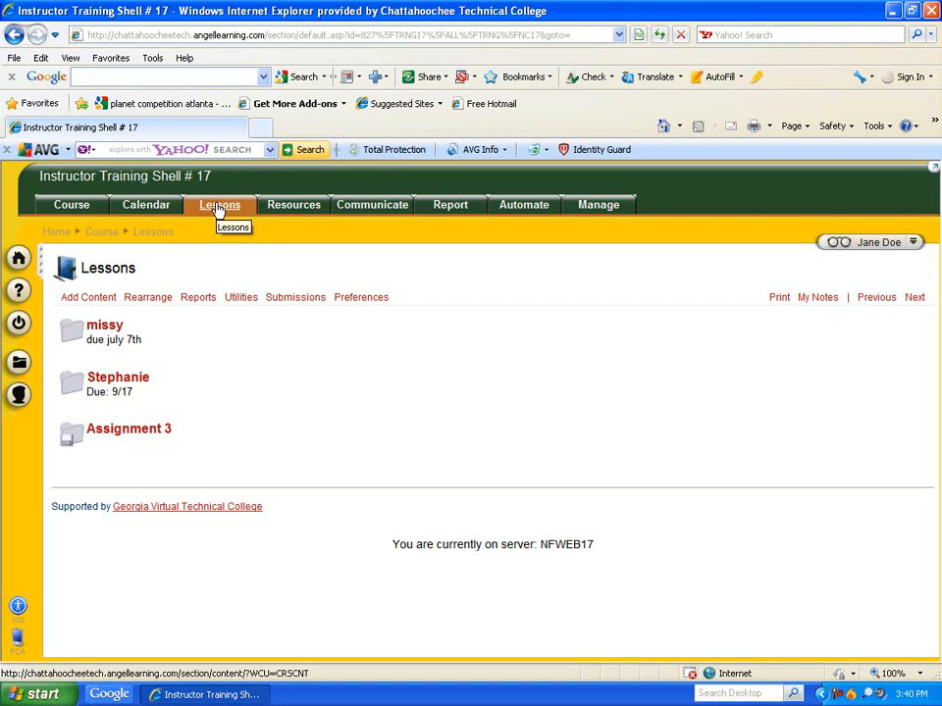
{"action": "left_click", "coordinate": [87, 298]}
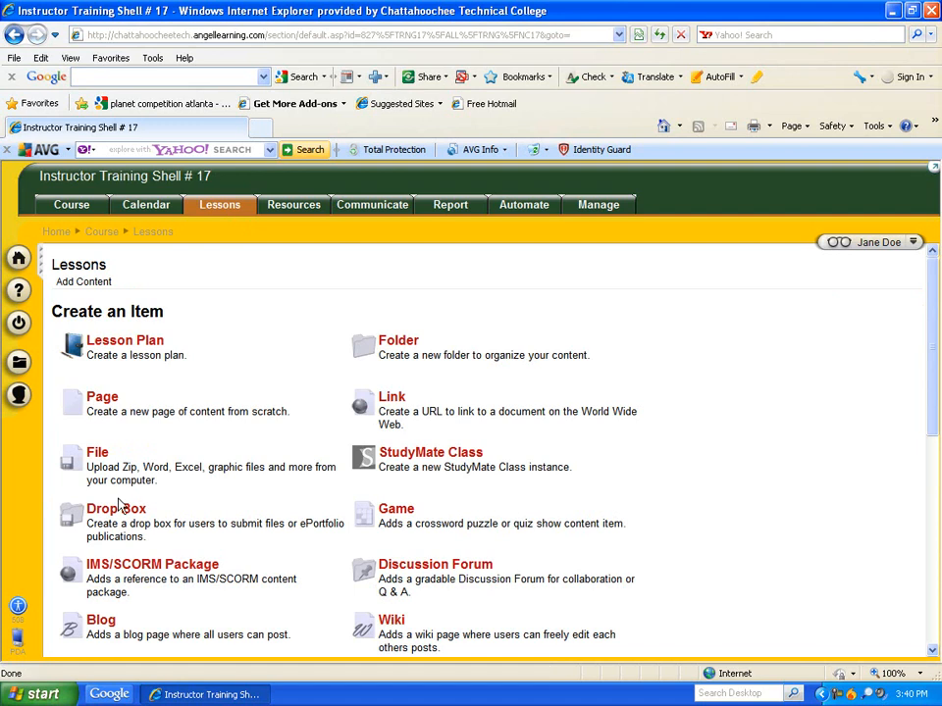
{"action": "left_click", "coordinate": [115, 511]}
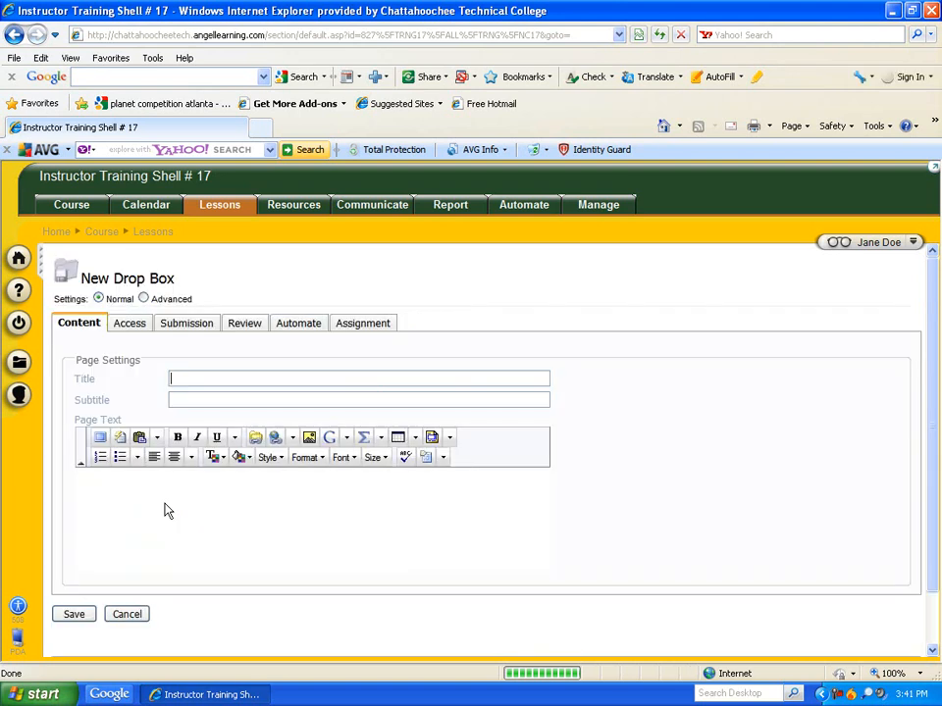
{"action": "type", "text": "Essay 1"}
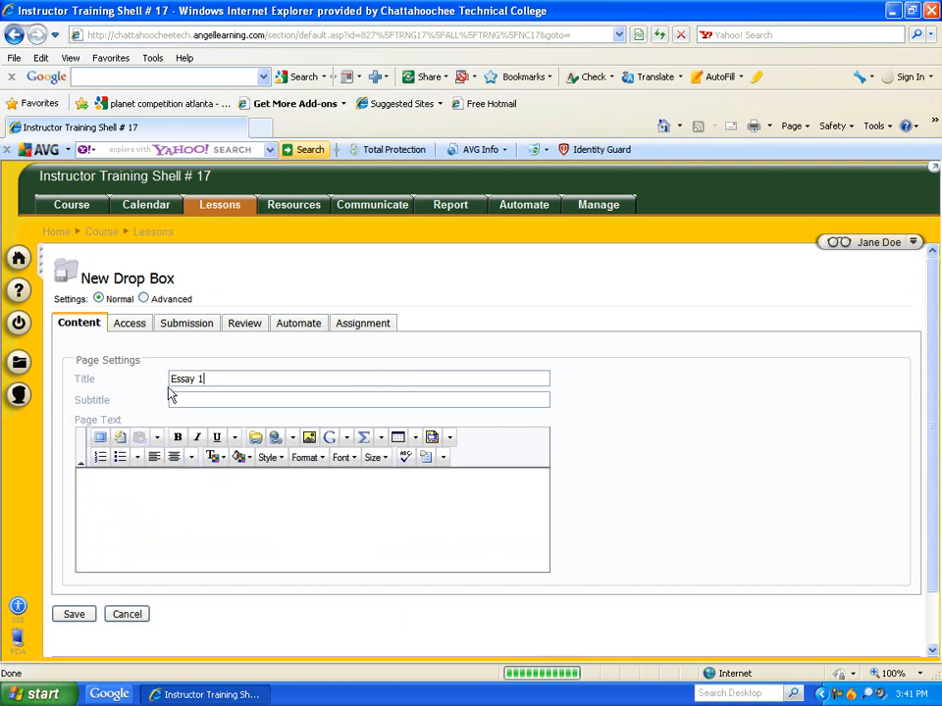
- Enter "Attach Word document." as the page text of the Essay 1 drop box
{"action": "left_click", "coordinate": [150, 488]}
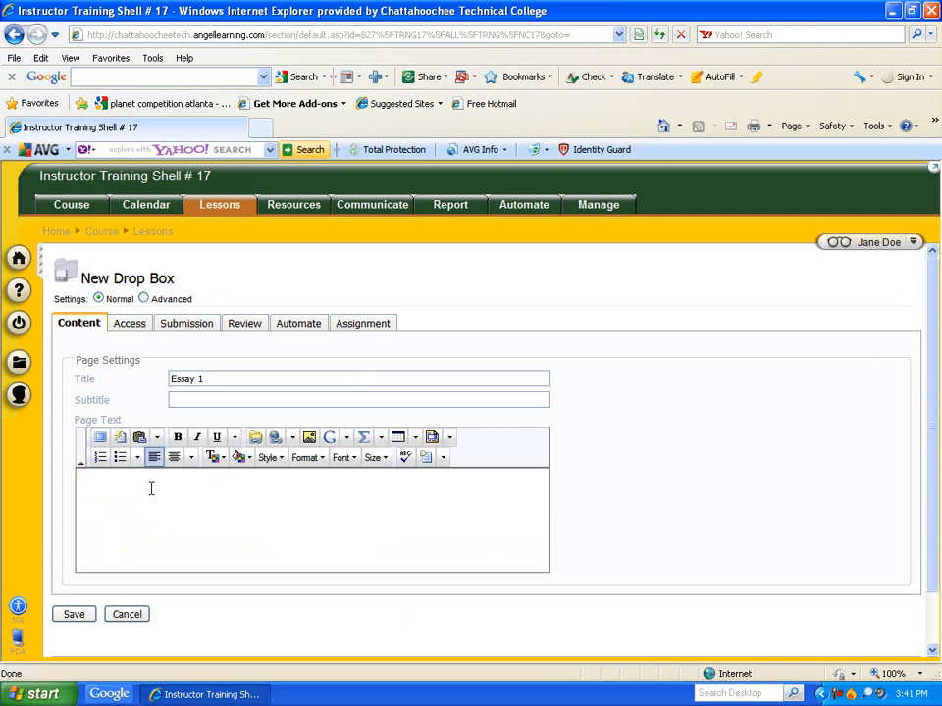
{"action": "type", "text": "Attach word document."}
{"action": "key", "text": "Left"}
{"action": "key", "text": "Left"}
{"action": "key", "text": "Left"}
{"action": "key", "text": "Left"}
{"action": "key", "text": "Left"}
{"action": "key", "text": "Left"}
{"action": "key", "text": "Left"}
{"action": "key", "text": "Left"}
{"action": "key", "text": "Left"}
{"action": "key", "text": "Left"}
{"action": "key", "text": "Left"}
{"action": "key", "text": "Left"}
{"action": "key", "text": "Left"}
{"action": "key", "text": "BackSpace"}
{"action": "type", "text": "W"}
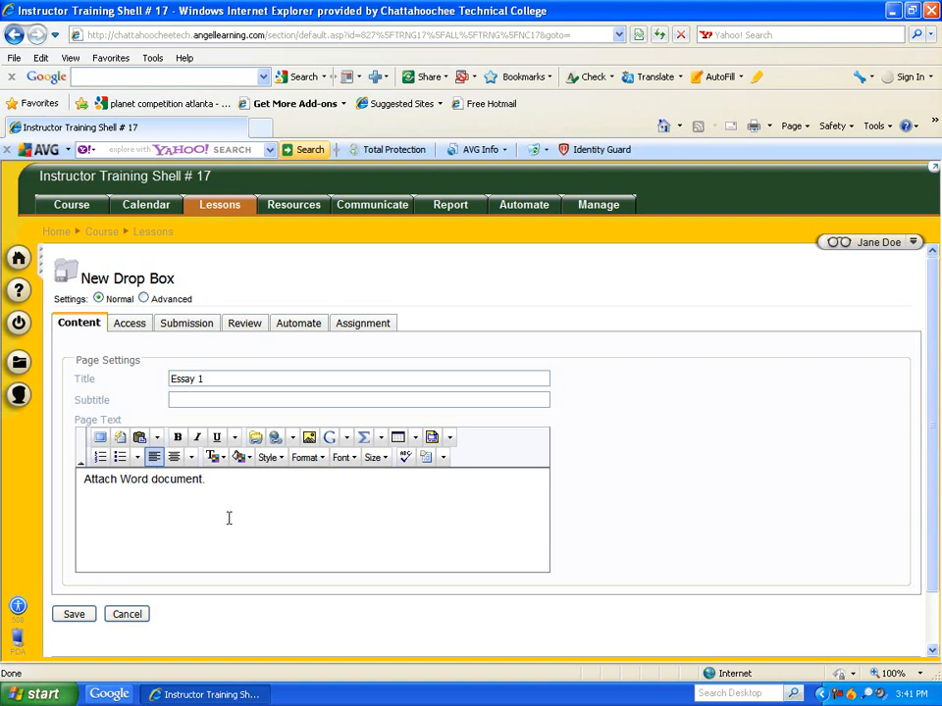
- Link the drop box to a new gradebook assignment in the Assignments category with 100 points possible, and save it
{"action": "left_click", "coordinate": [372, 328]}
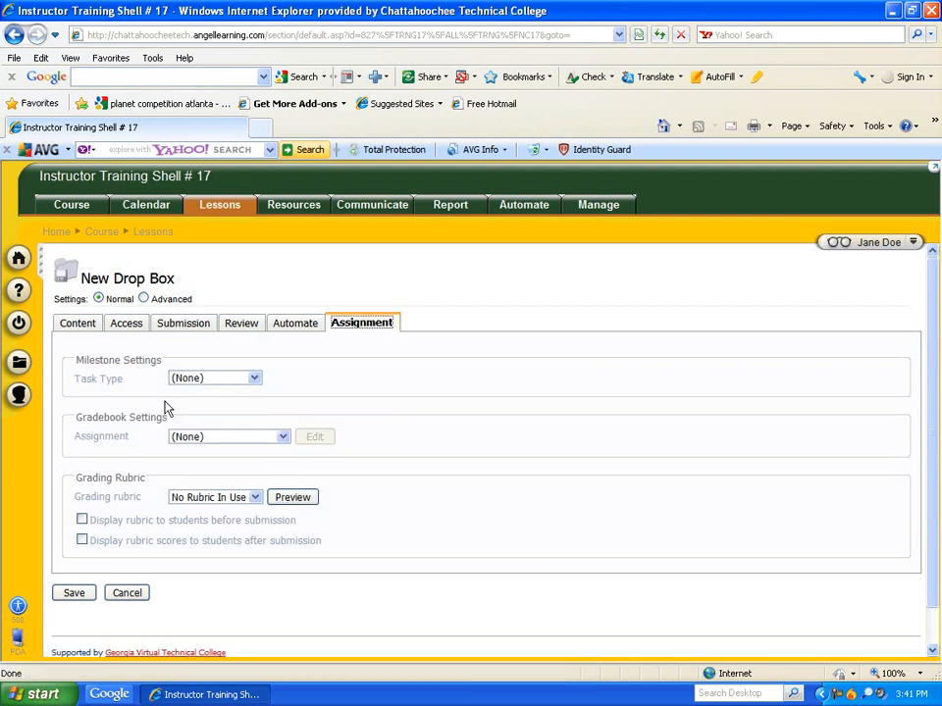
{"action": "left_click", "coordinate": [284, 438]}
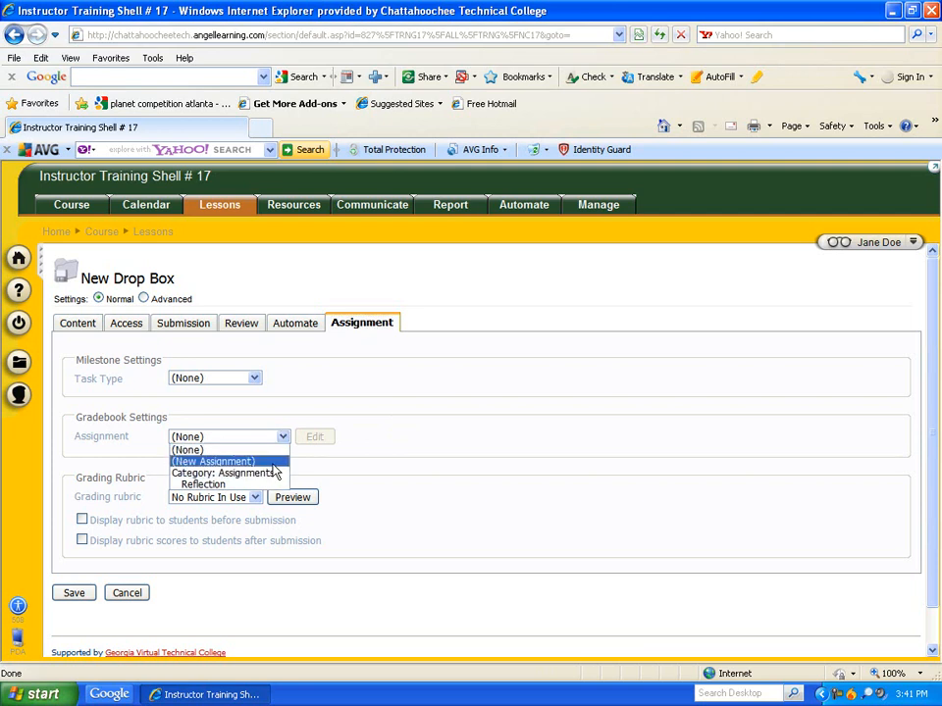
{"action": "left_click", "coordinate": [273, 463]}
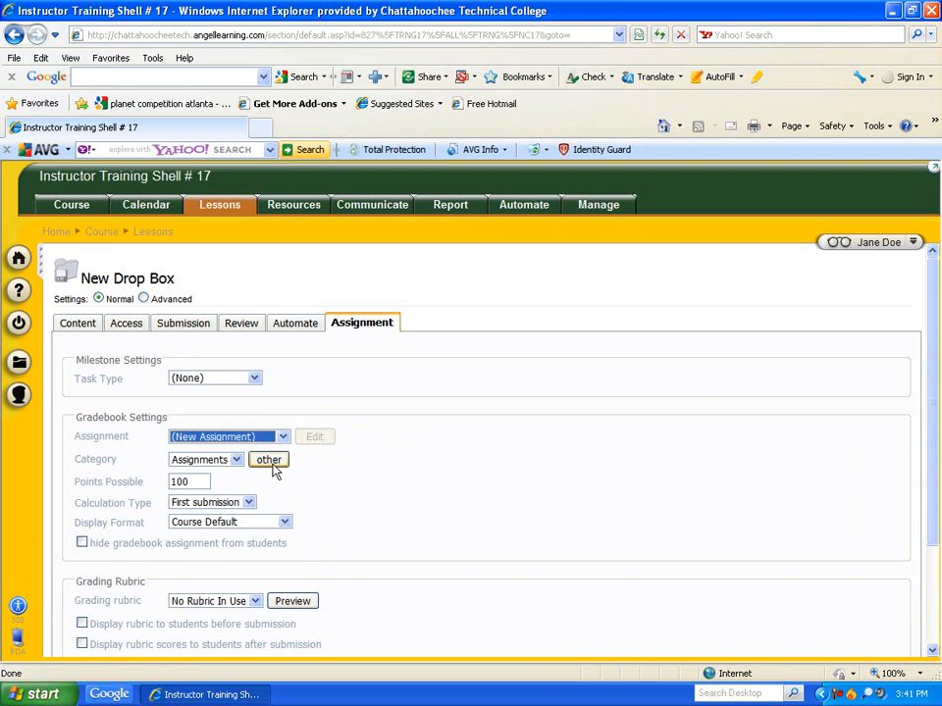
{"action": "left_click", "coordinate": [76, 325]}
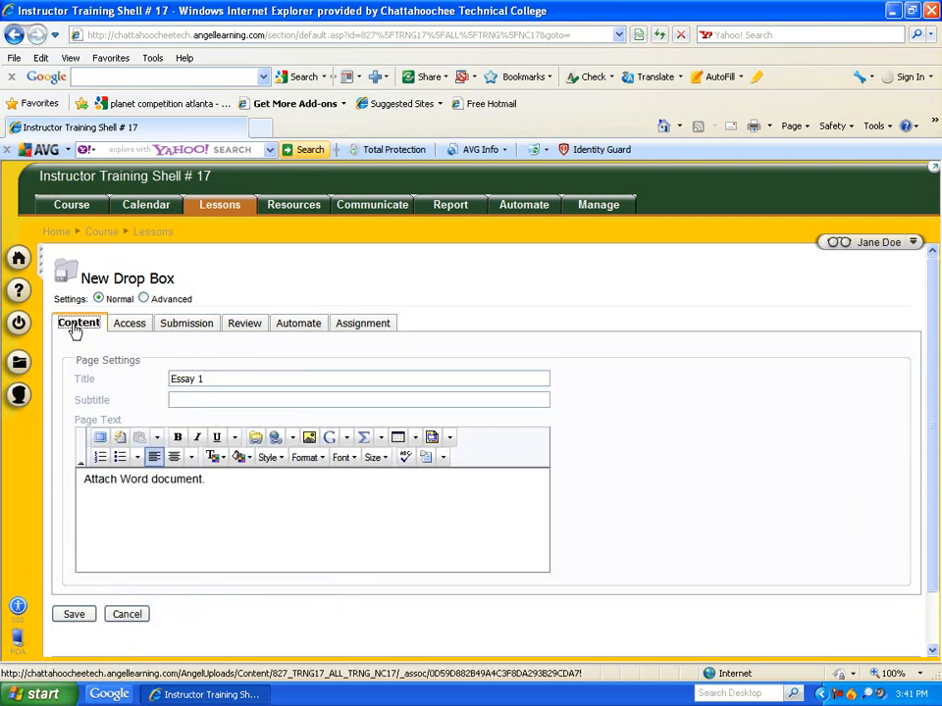
{"action": "left_click", "coordinate": [365, 322]}
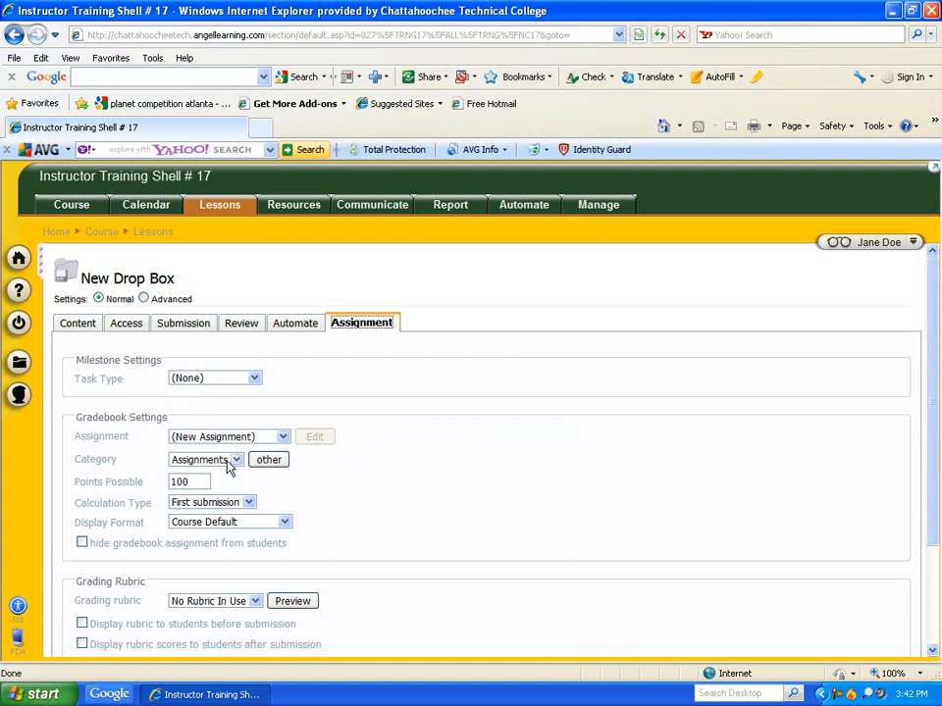
{"action": "left_click", "coordinate": [188, 482]}
{"action": "scroll", "coordinate": [138, 656], "scroll_direction": "down", "scroll_amount": 3}
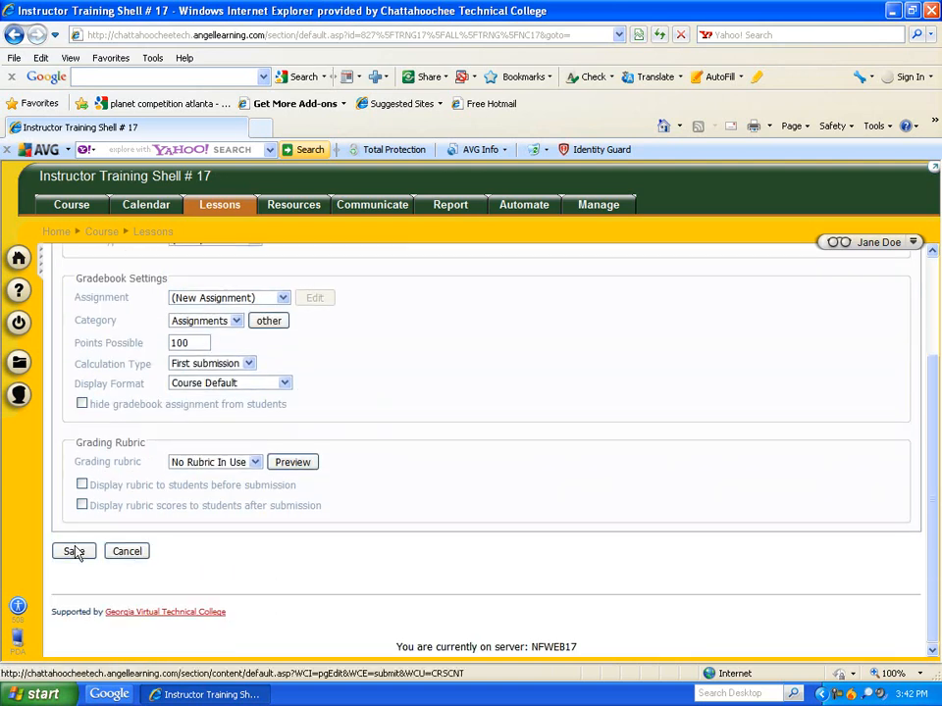
{"action": "left_click", "coordinate": [76, 553]}
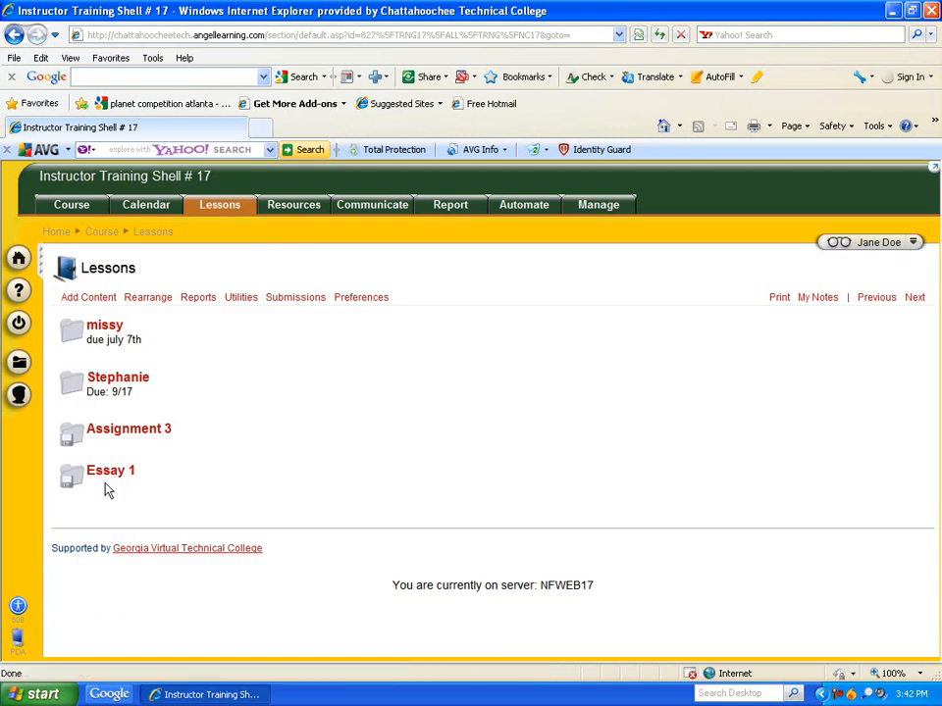
- Preview the course with Student rights and open the Essay 1 drop box from the lessons
{"action": "mouse_move", "coordinate": [106, 474]}
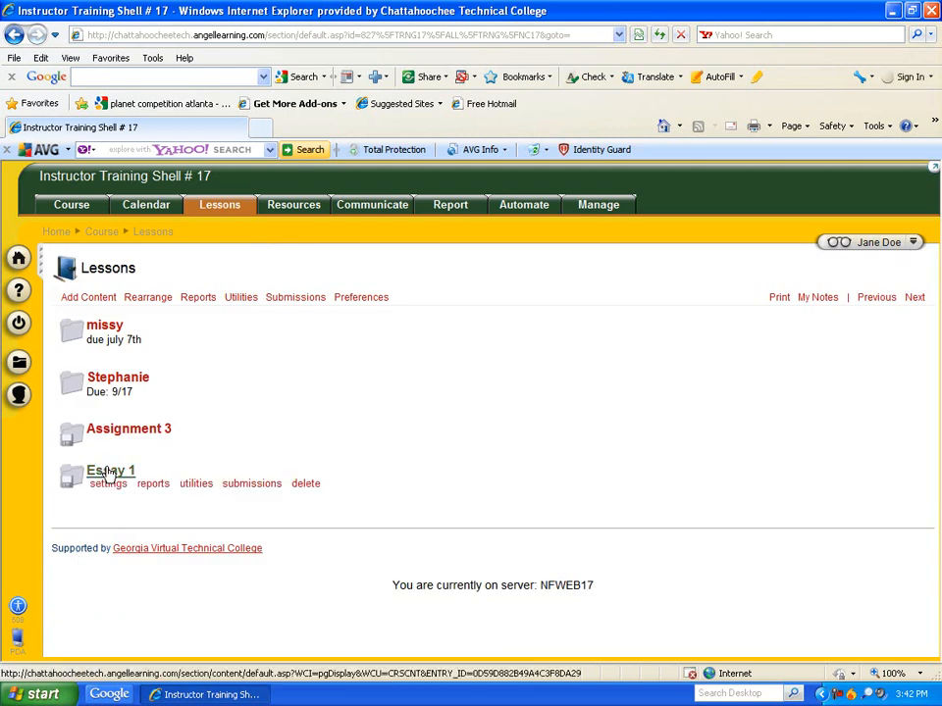
{"action": "left_click", "coordinate": [839, 244]}
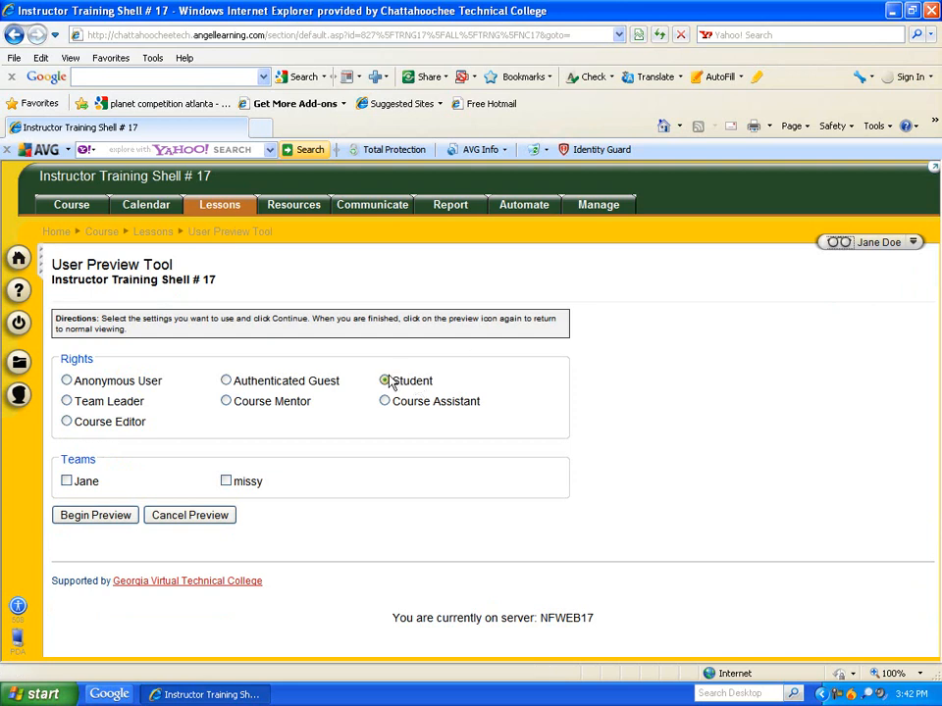
{"action": "left_click", "coordinate": [113, 520]}
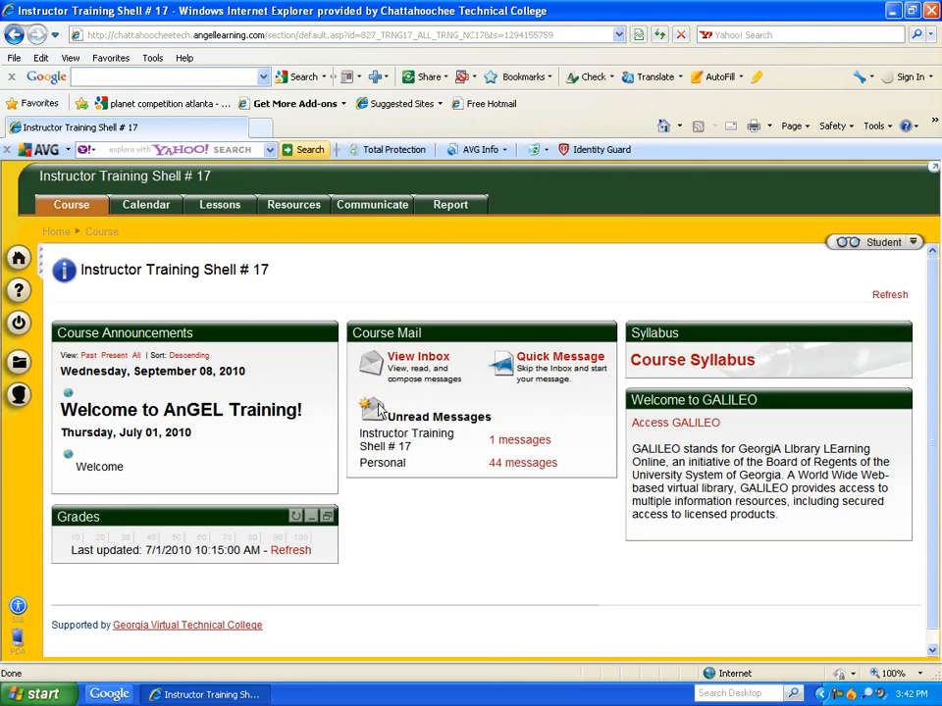
{"action": "left_click", "coordinate": [232, 213]}
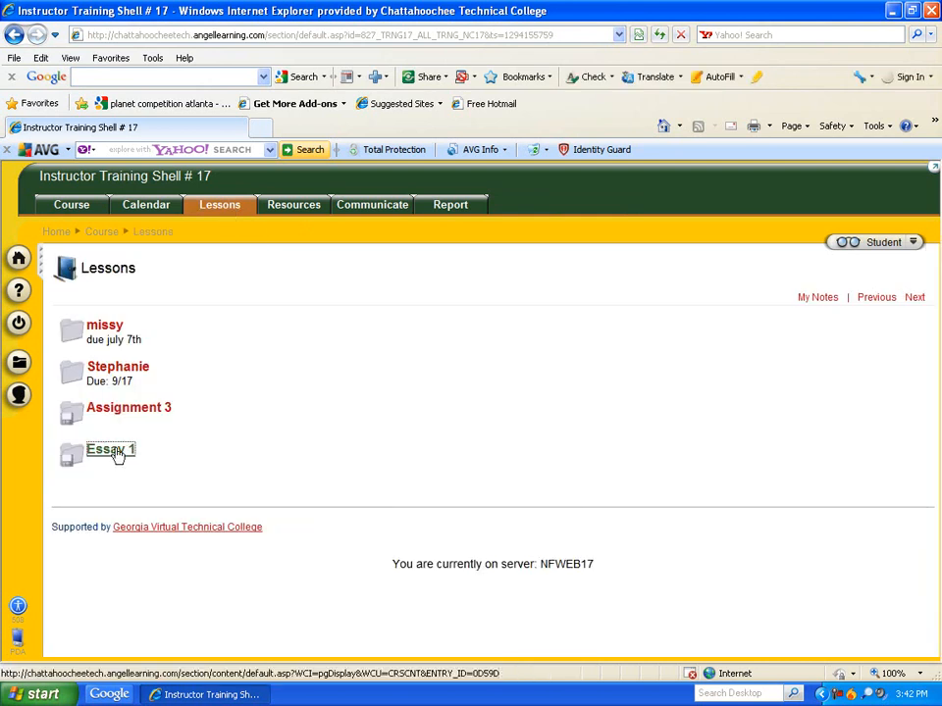
{"action": "left_click", "coordinate": [116, 454]}
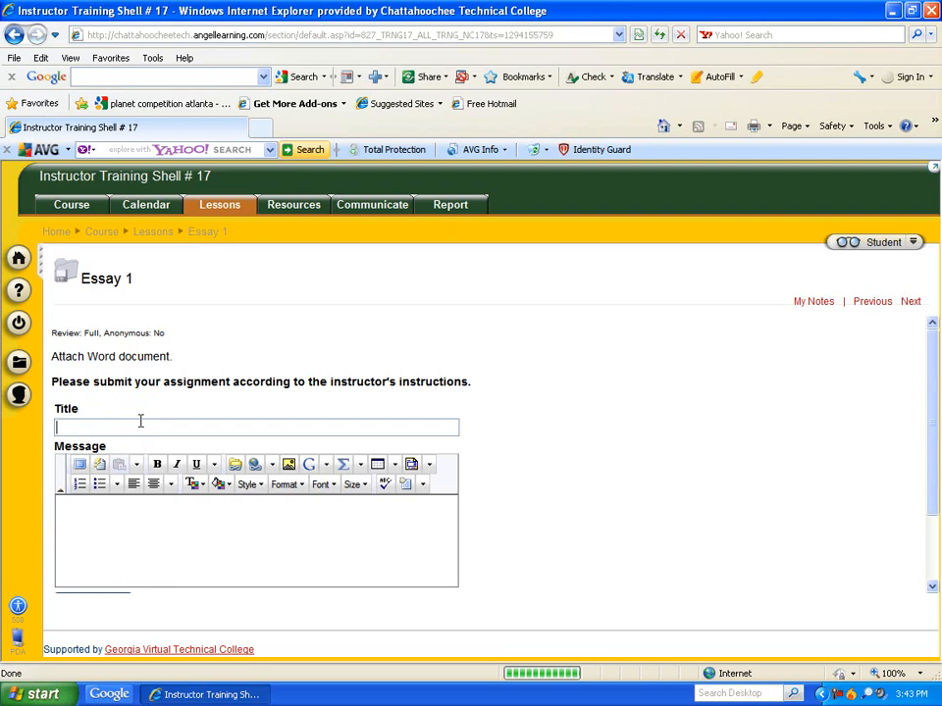
- Submit a response to the Essay 1 drop box titled "My response" with the message "File attached." and acknowledge the upload
{"action": "type", "text": "My response"}
{"action": "key", "text": "Tab"}
{"action": "type", "text": "File attached."}
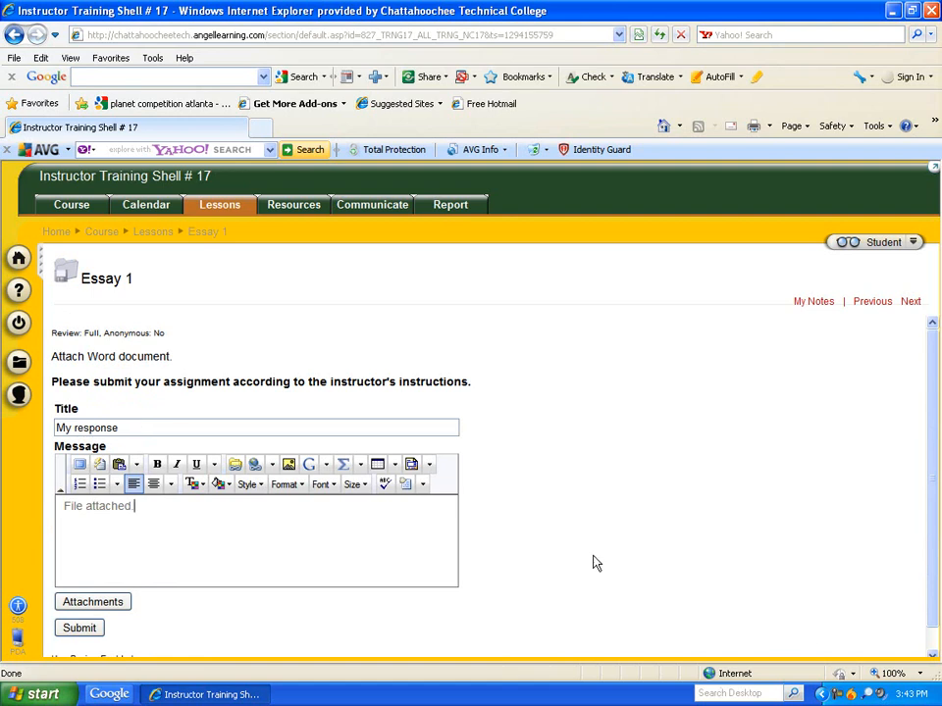
{"action": "scroll", "coordinate": [216, 629], "scroll_direction": "down", "scroll_amount": 1}
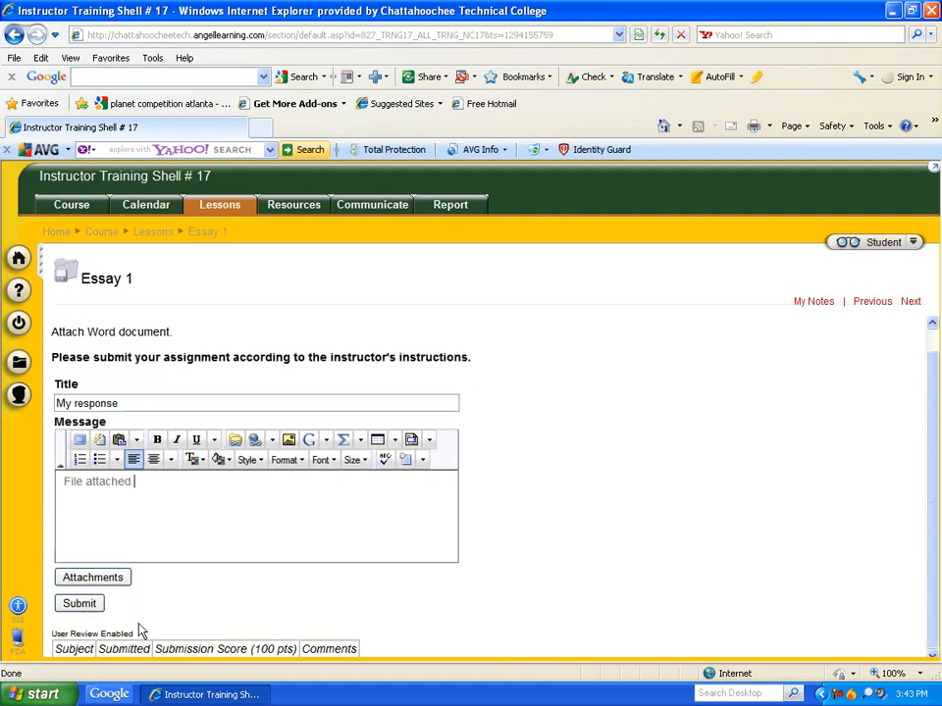
{"action": "left_click", "coordinate": [80, 604]}
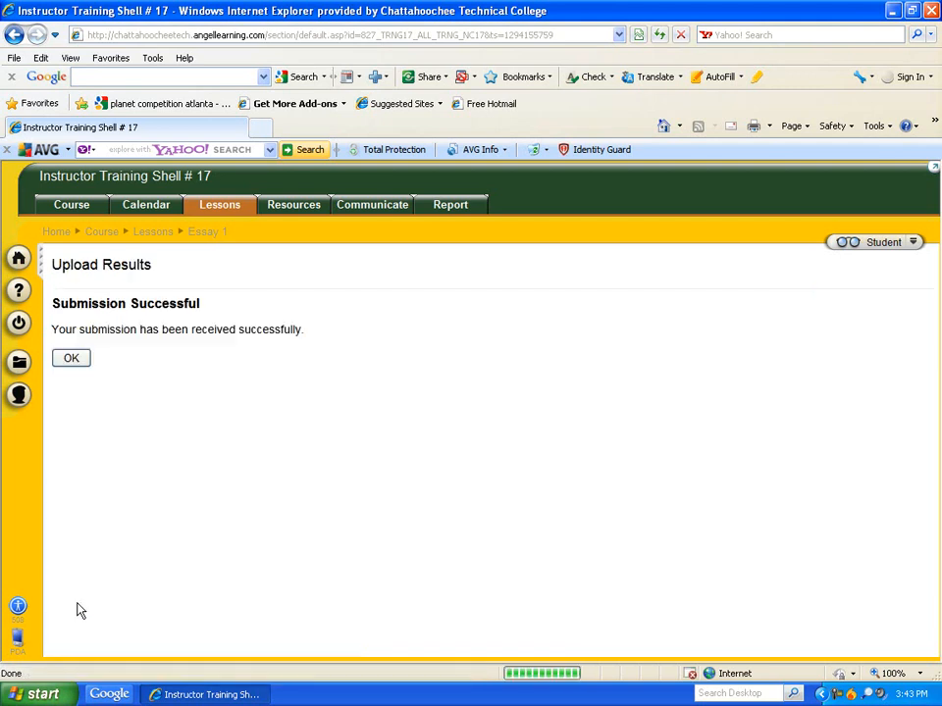
{"action": "left_click", "coordinate": [66, 361]}
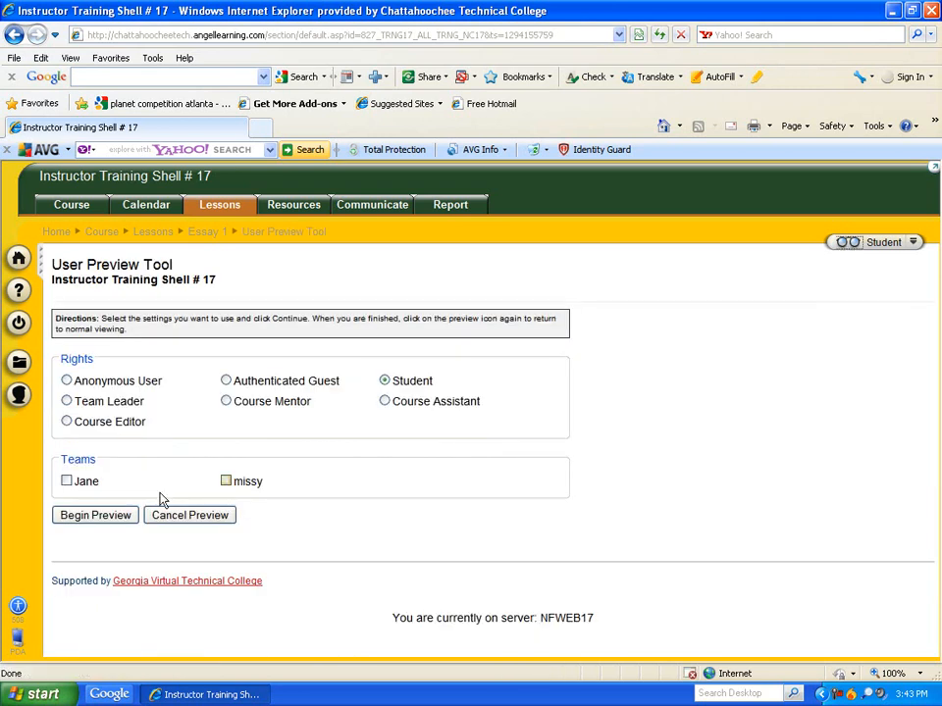
- End the student preview and open the "My response" submission in the Essay 1 drop box for grading
{"action": "left_click", "coordinate": [167, 519]}
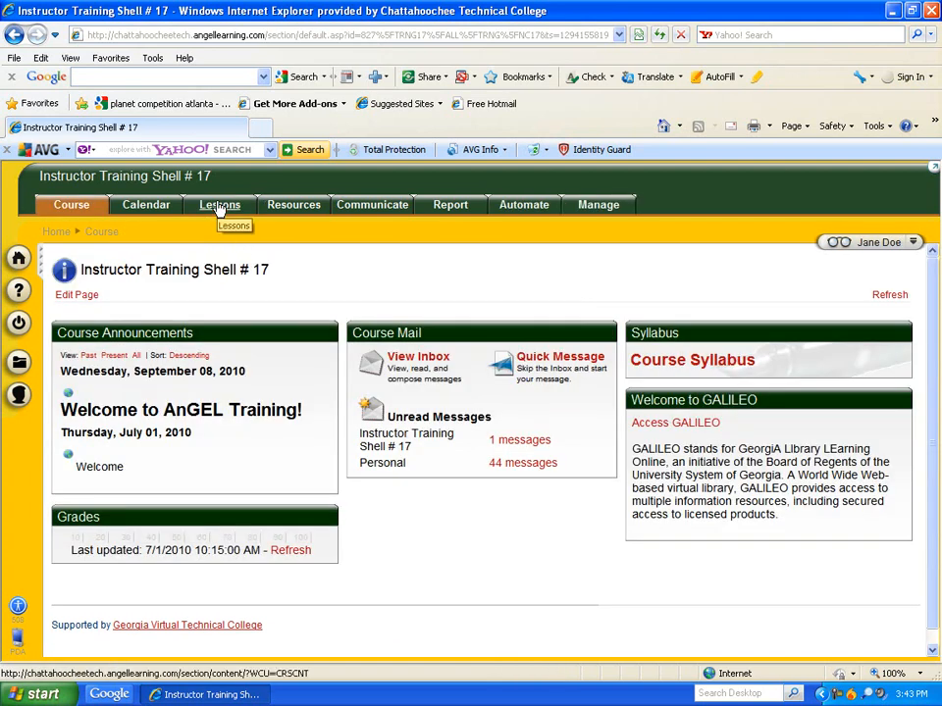
{"action": "left_click", "coordinate": [218, 208]}
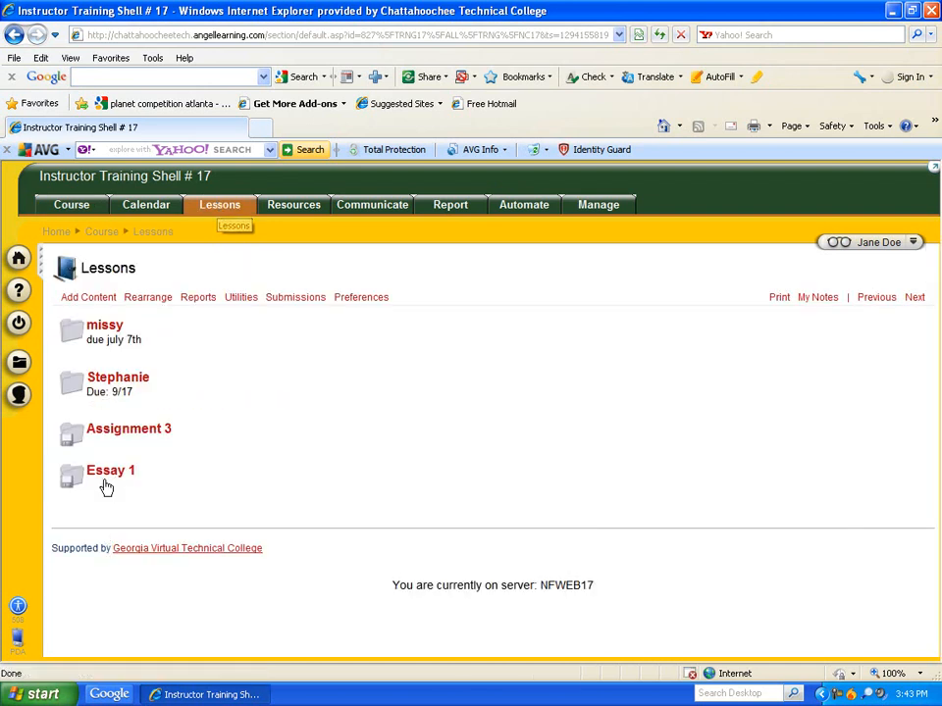
{"action": "left_click", "coordinate": [105, 472]}
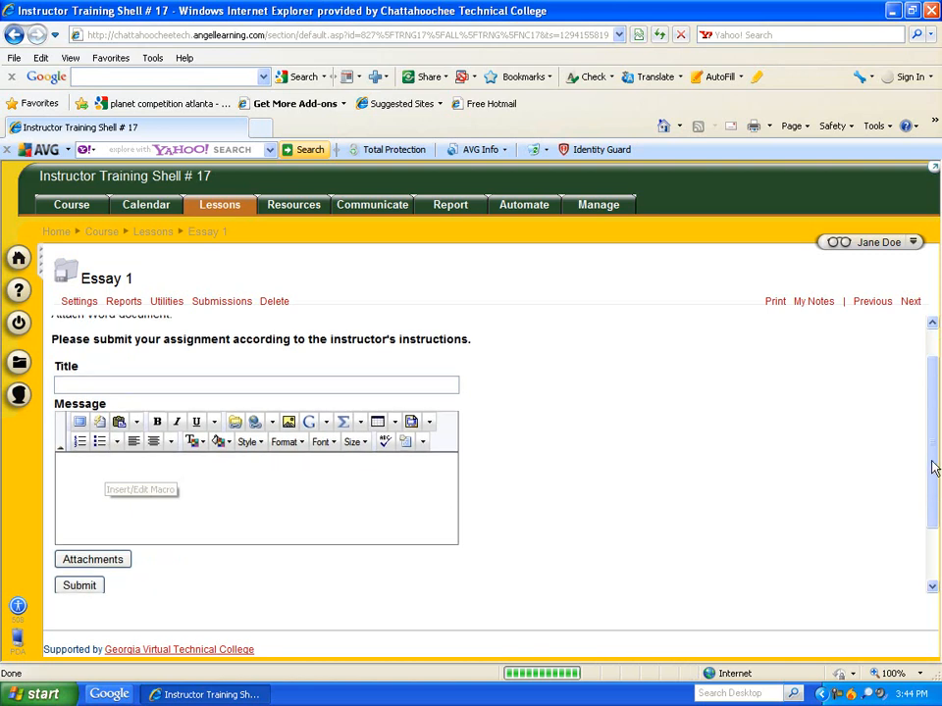
{"action": "scroll", "coordinate": [934, 468], "scroll_direction": "down", "scroll_amount": 1}
{"action": "scroll", "coordinate": [900, 530], "scroll_direction": "down", "scroll_amount": 1}
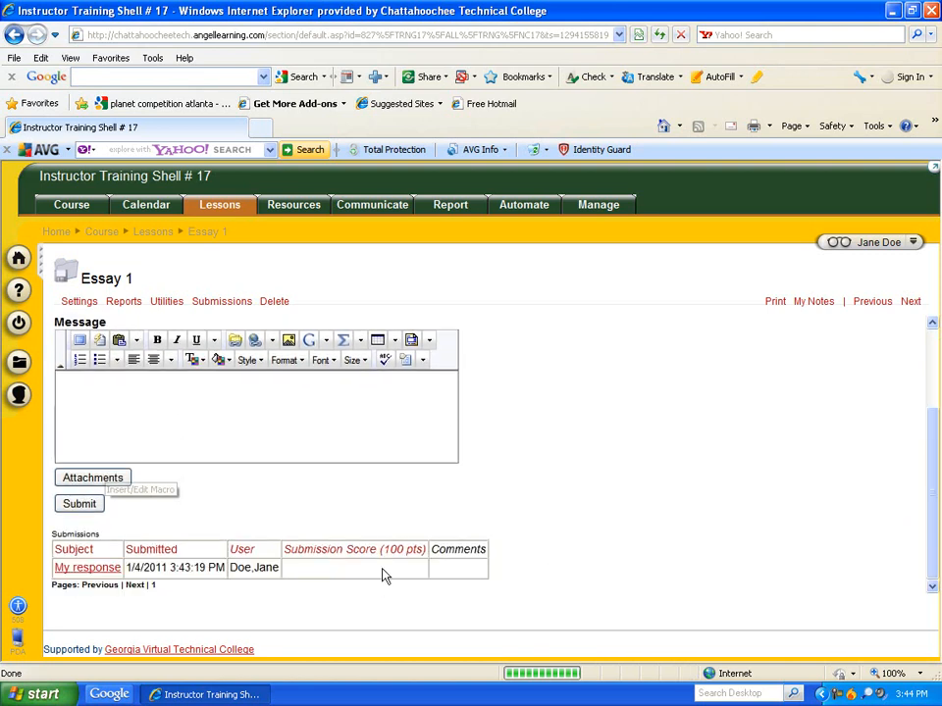
{"action": "left_click", "coordinate": [86, 569]}
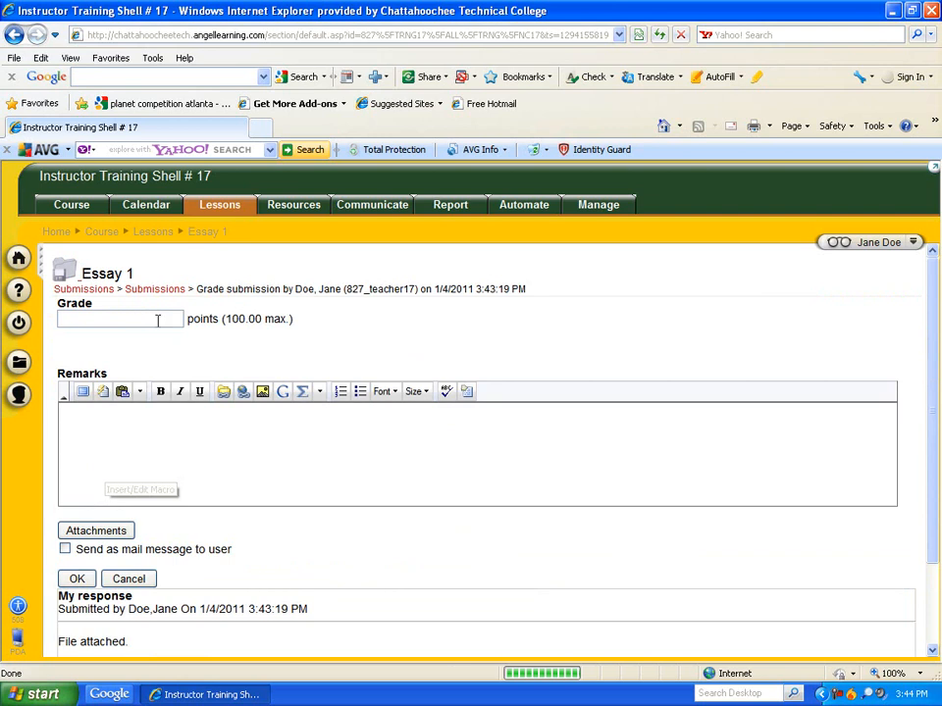
- Grade the submission with 80 points, add the remark "Close!" and save the grade
{"action": "left_click", "coordinate": [146, 315]}
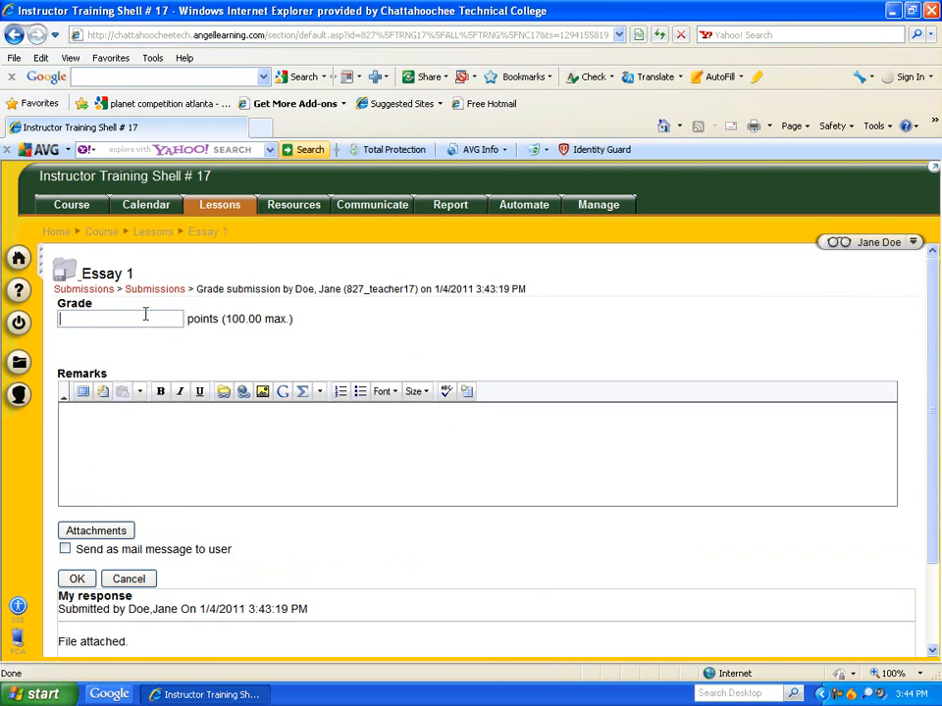
{"action": "type", "text": "80"}
{"action": "left_click", "coordinate": [154, 438]}
{"action": "type", "text": "Close!"}
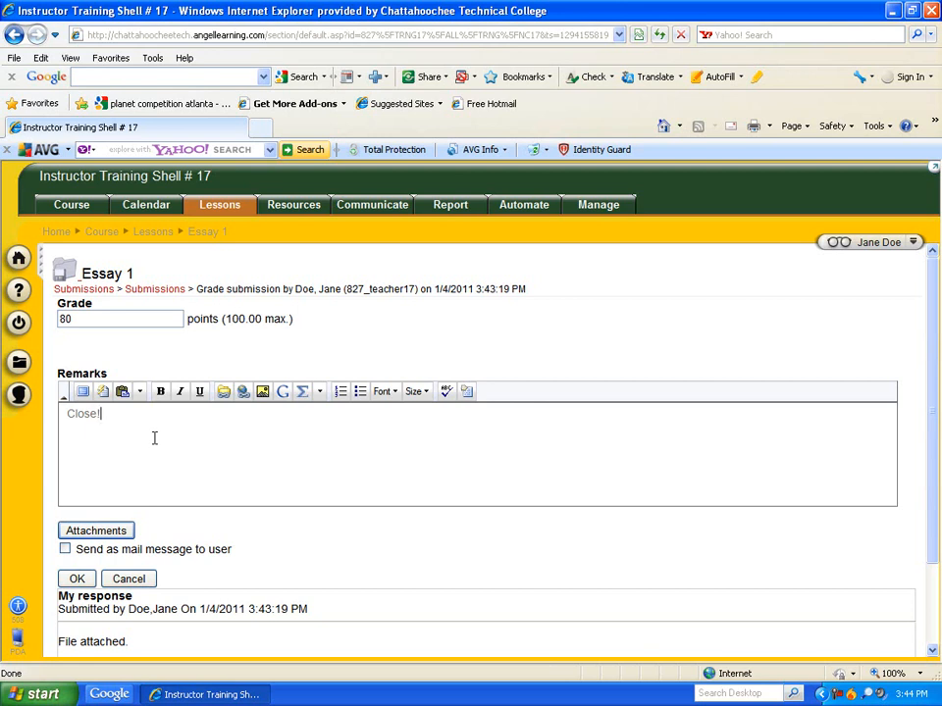
{"action": "left_click", "coordinate": [78, 579]}
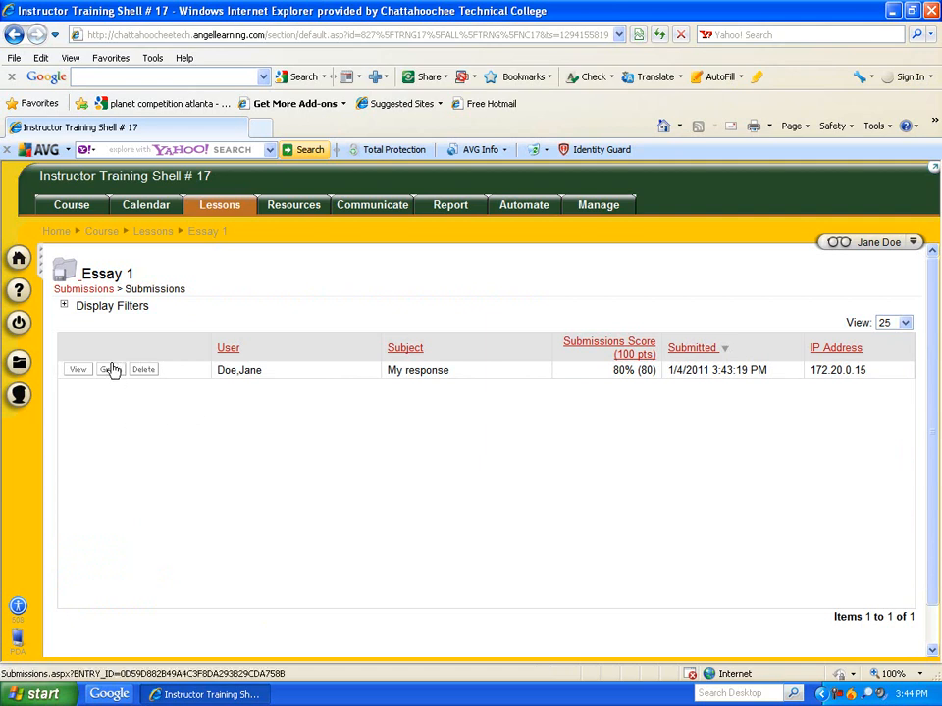
- Open the course gradebook and view all grades in all categories
{"action": "left_click", "coordinate": [589, 209]}
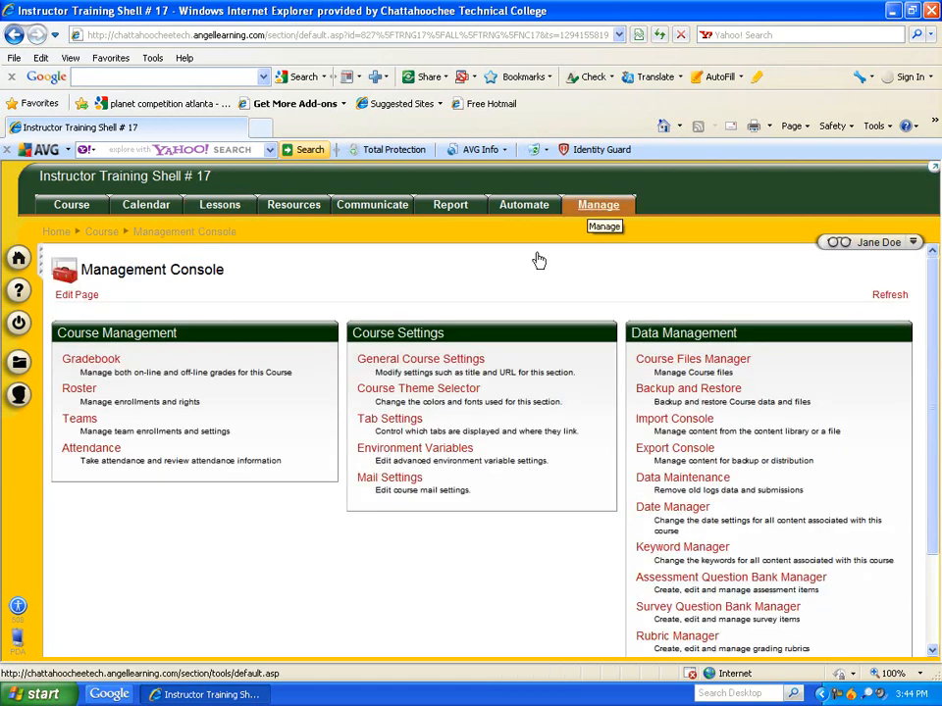
{"action": "left_click", "coordinate": [91, 359]}
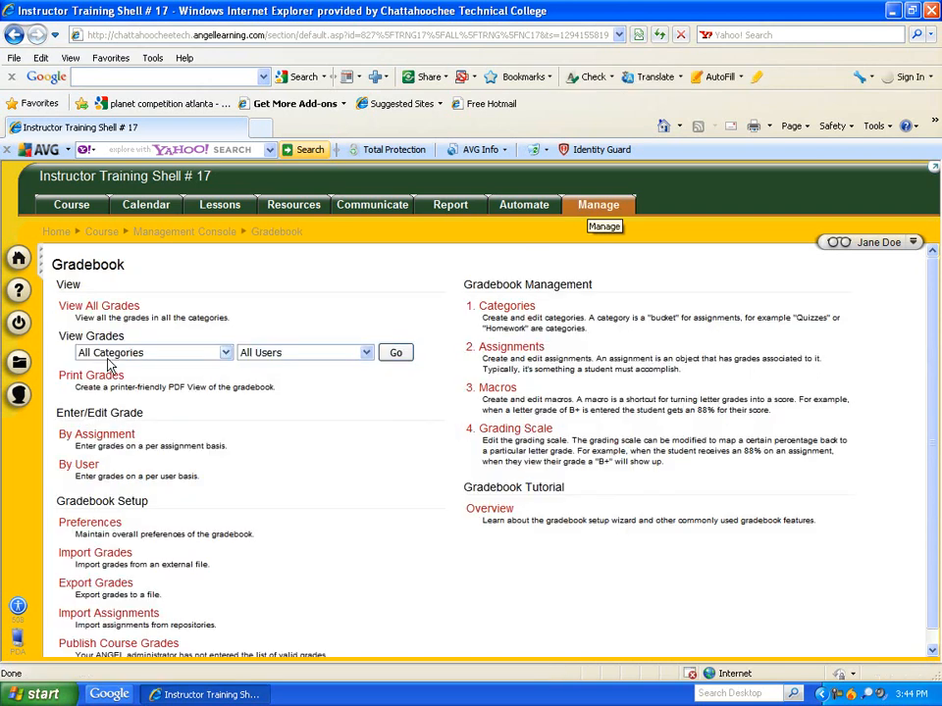
{"action": "left_click", "coordinate": [101, 306]}
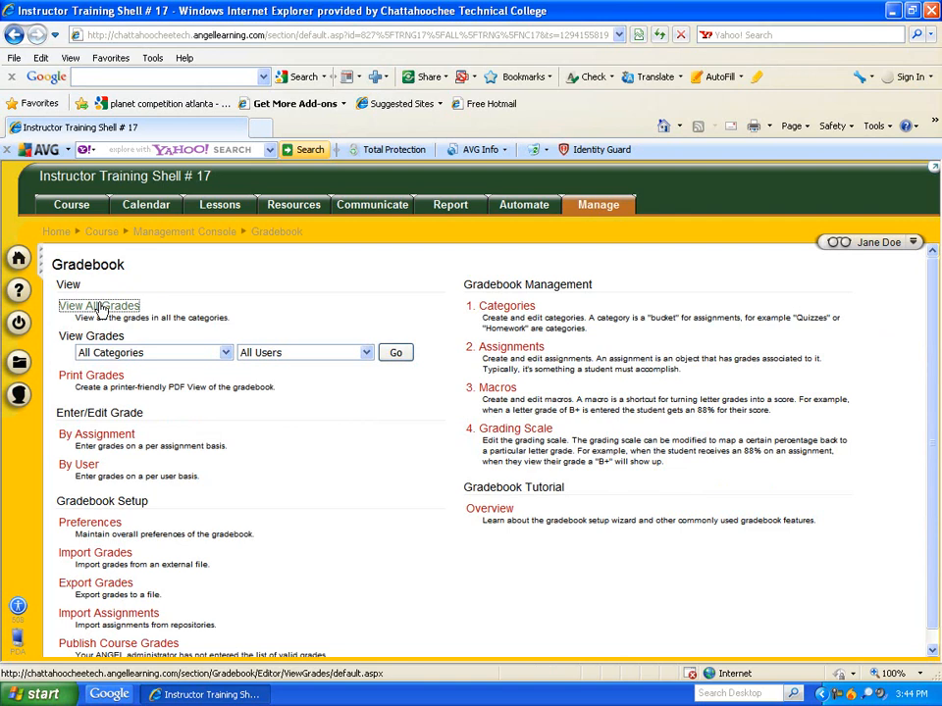